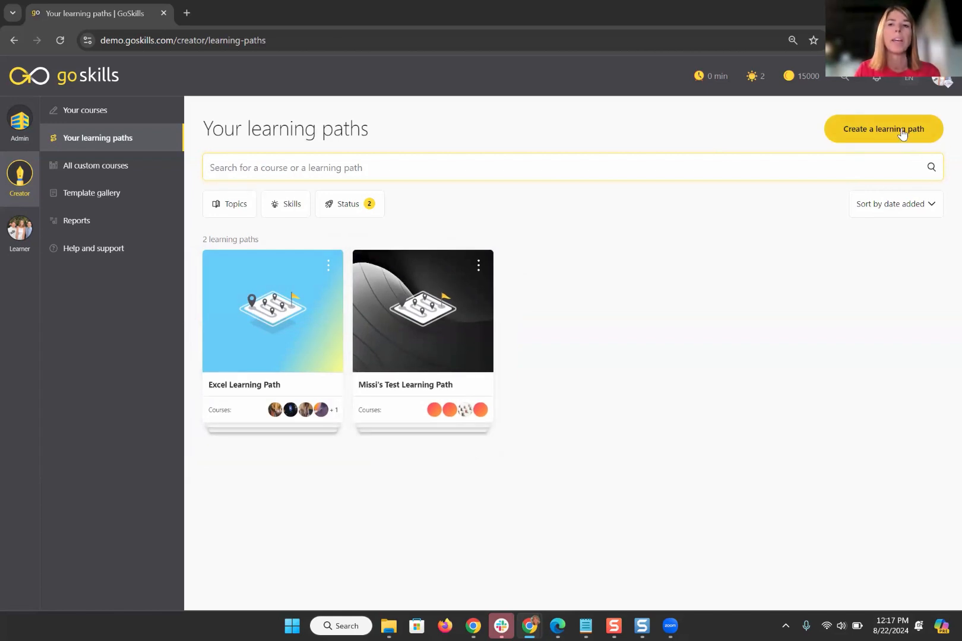
- Create a new learning path and title it "XYZ Inc. New Hire Orientation"
{"action": "left_click", "coordinate": [901, 133]}
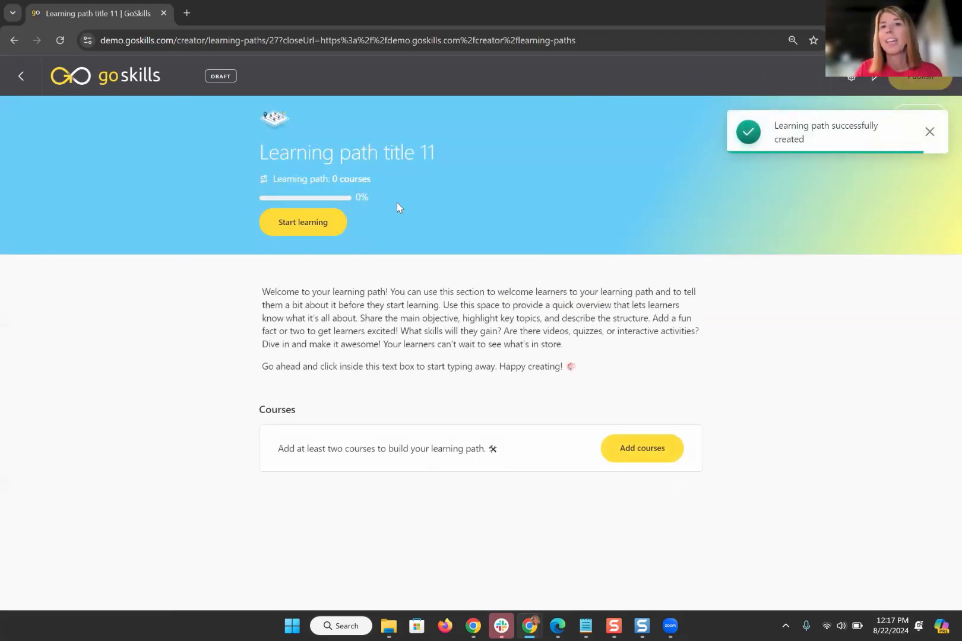
{"action": "left_click", "coordinate": [436, 155]}
{"action": "left_click_drag", "start_coordinate": [435, 155], "coordinate": [249, 162]}
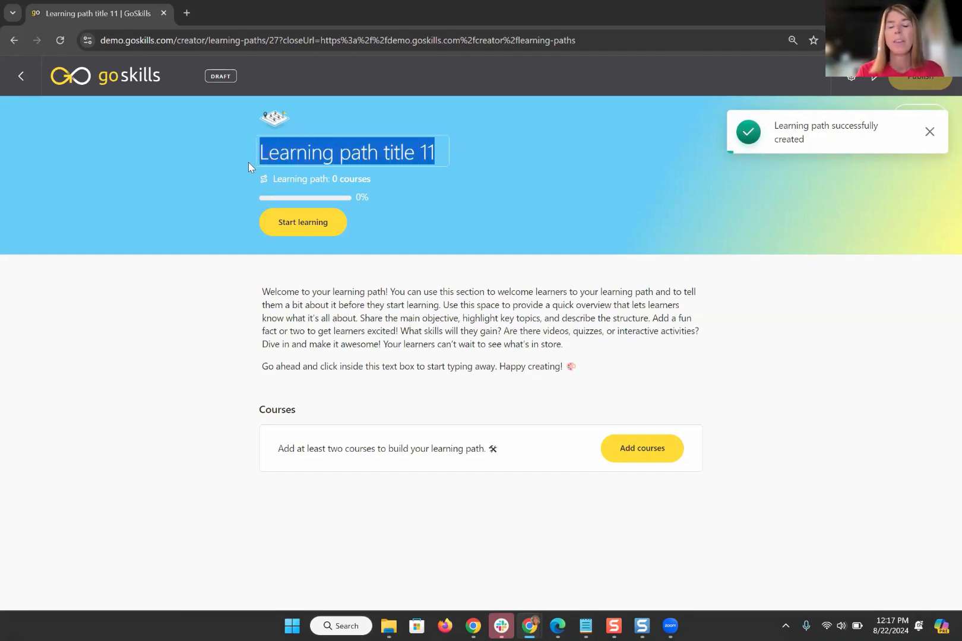
{"action": "type", "text": "XY"}
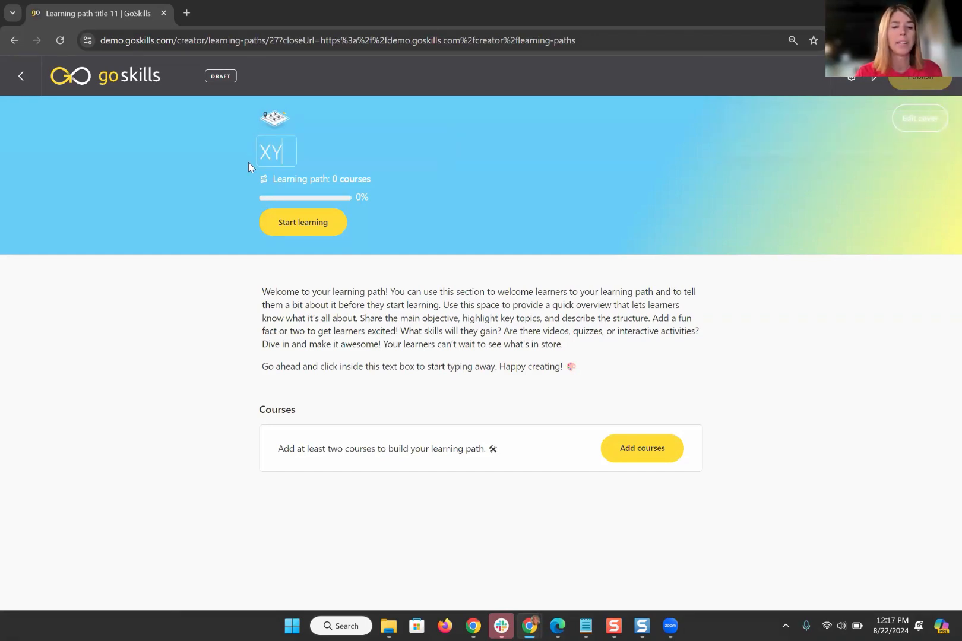
{"action": "type", "text": "Z Inc"}
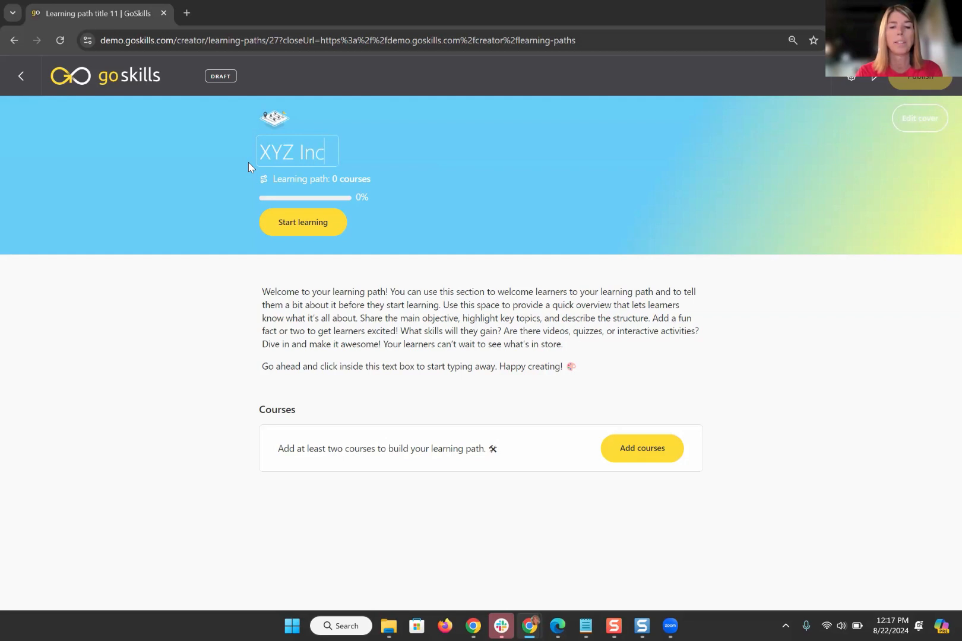
{"action": "type", "text": ". New Hir"}
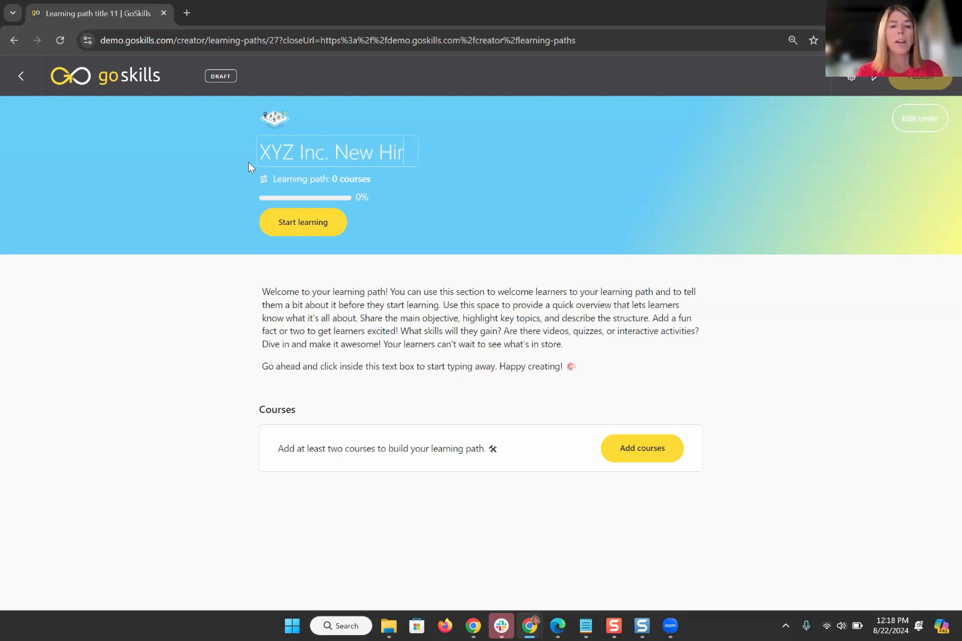
{"action": "type", "text": "e Orient"}
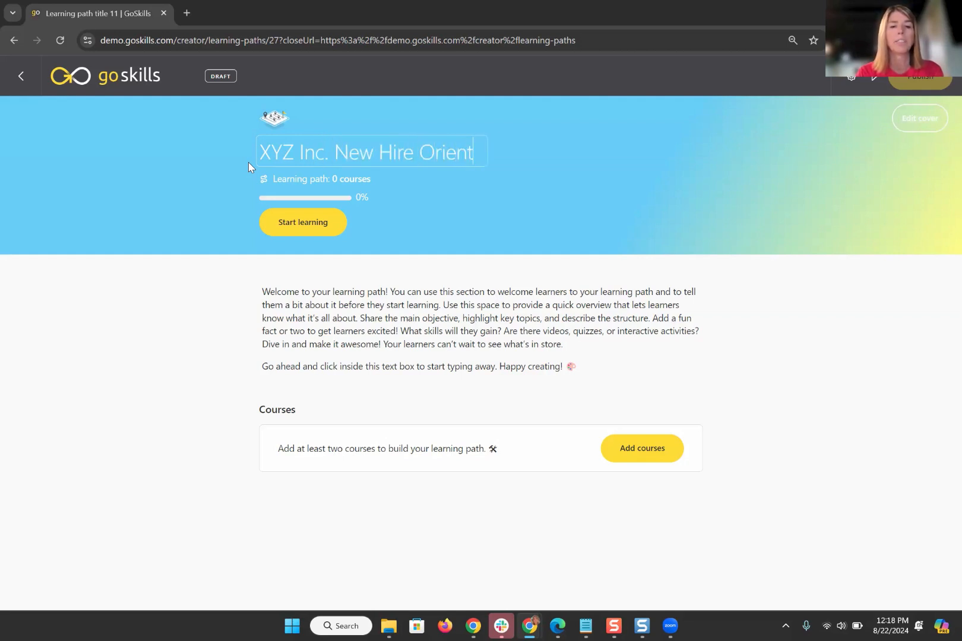
{"action": "type", "text": "ation"}
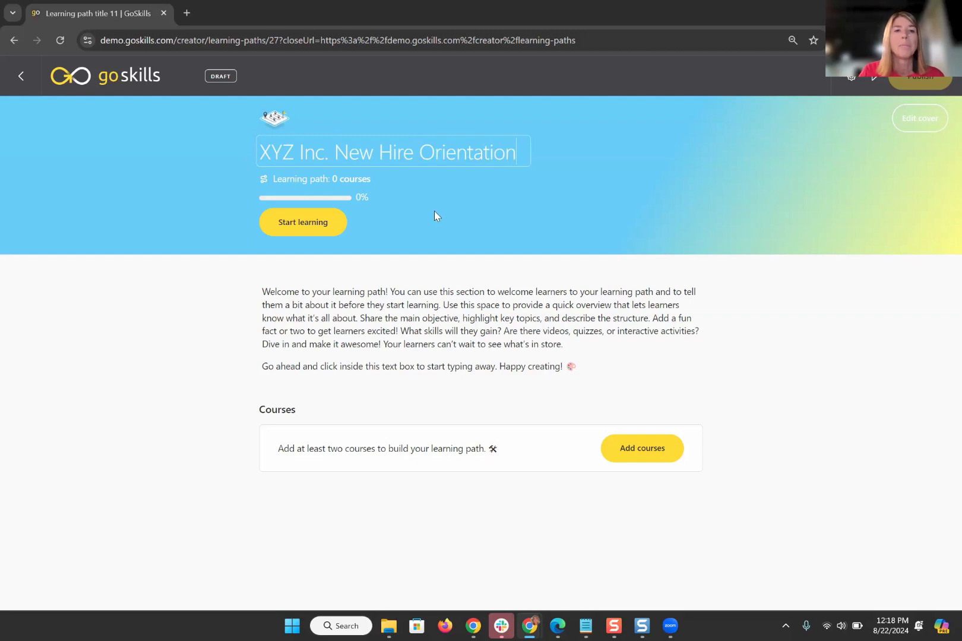
{"action": "left_click", "coordinate": [435, 210]}
- Change the cover to the Abstract gallery design with blue and pink spheres and save it
{"action": "left_click", "coordinate": [920, 118]}
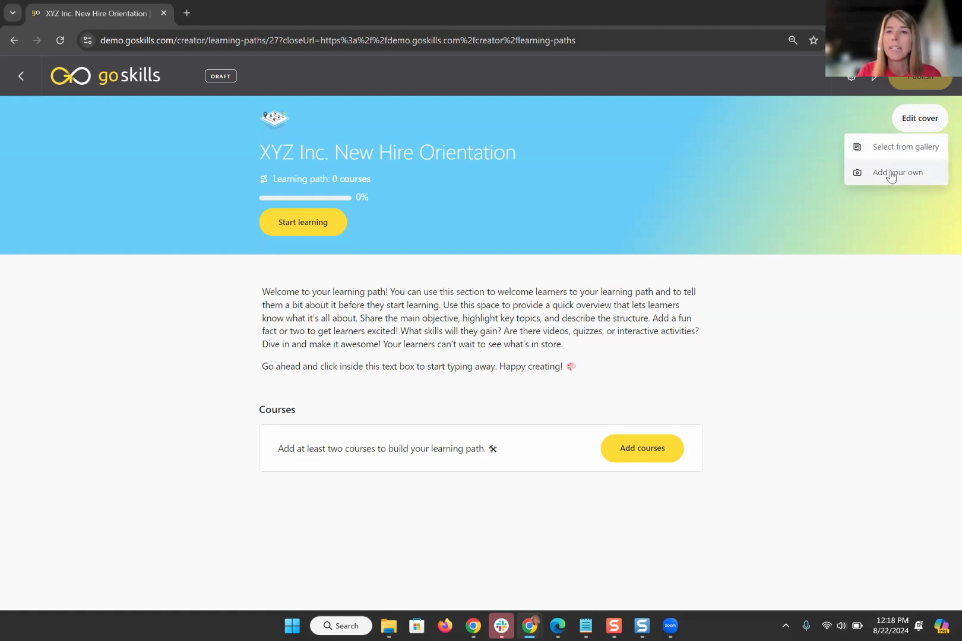
{"action": "left_click", "coordinate": [891, 146]}
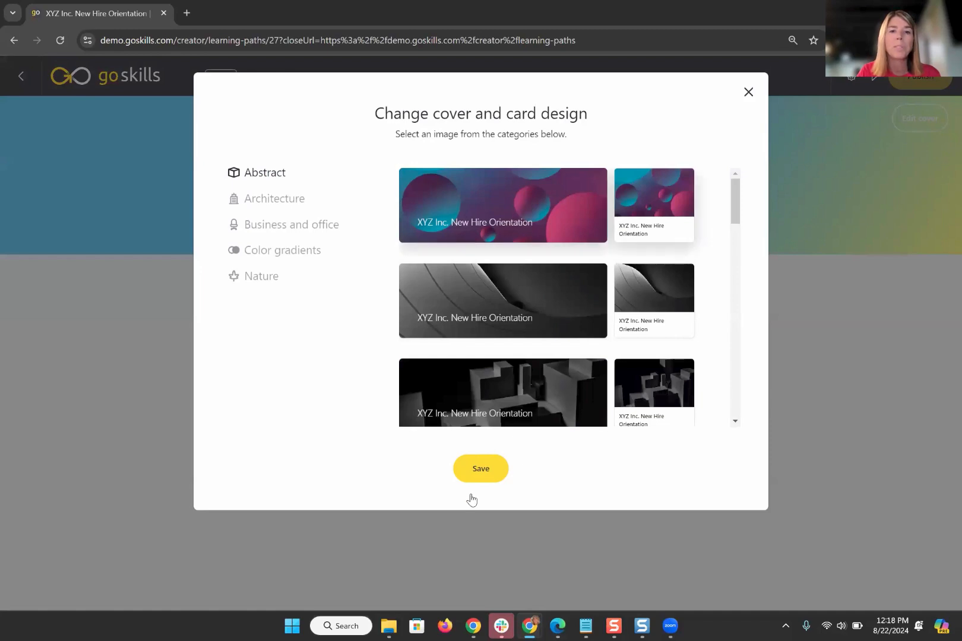
{"action": "left_click", "coordinate": [548, 214]}
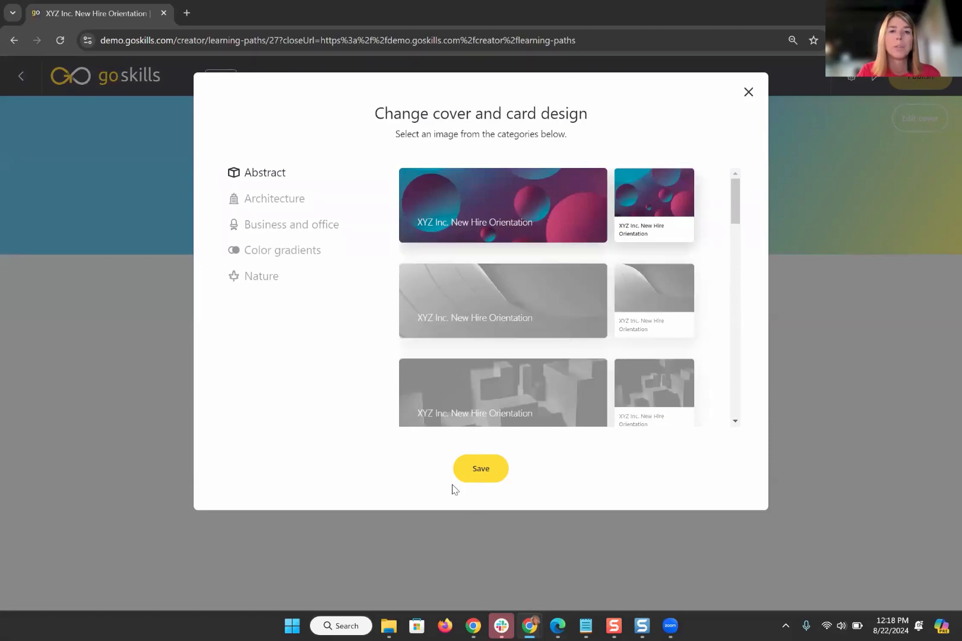
{"action": "left_click", "coordinate": [476, 475]}
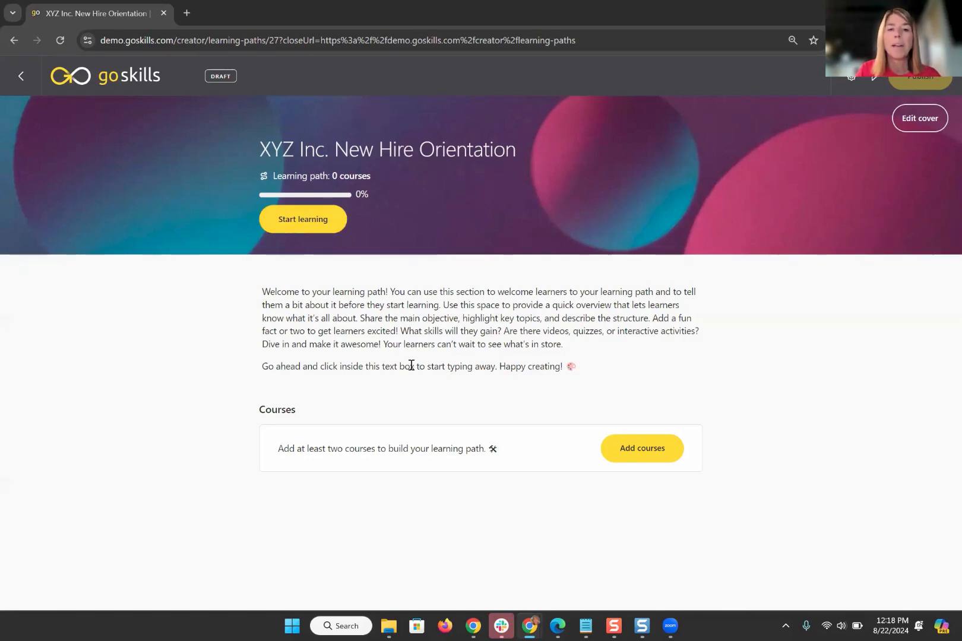
- Copy the prepared text starting "Welcome to XYZ Inc." from Notepad and replace the learning path's placeholder introduction with it
{"action": "left_click", "coordinate": [592, 625]}
{"action": "right_click", "coordinate": [583, 190]}
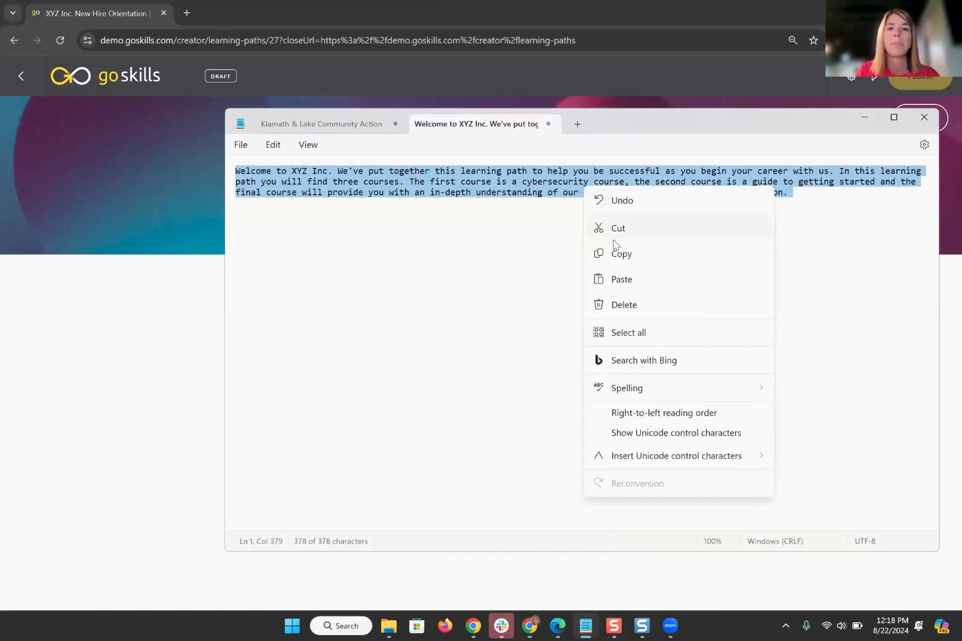
{"action": "left_click", "coordinate": [862, 117]}
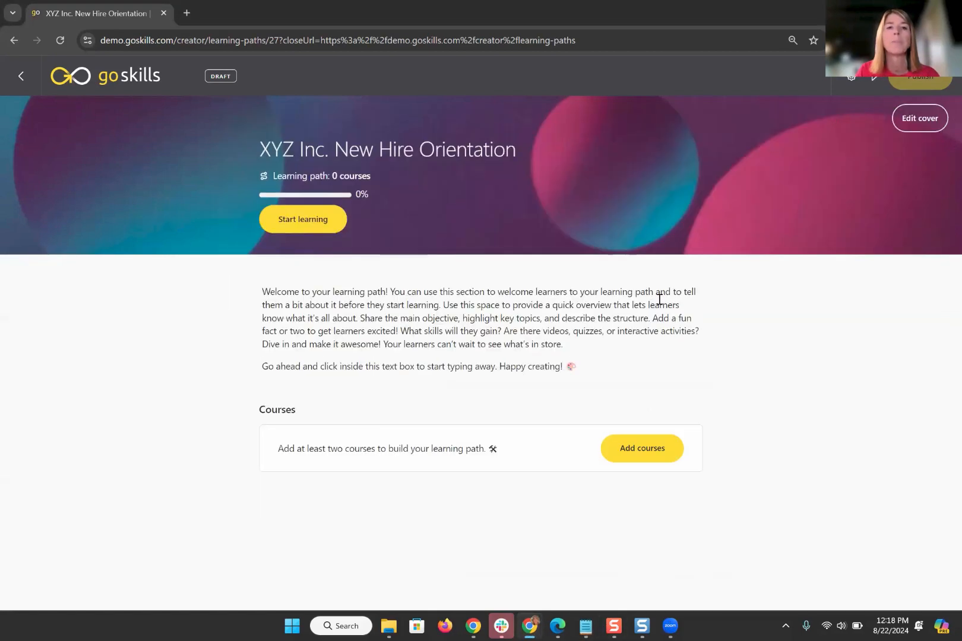
{"action": "double_click", "coordinate": [602, 319]}
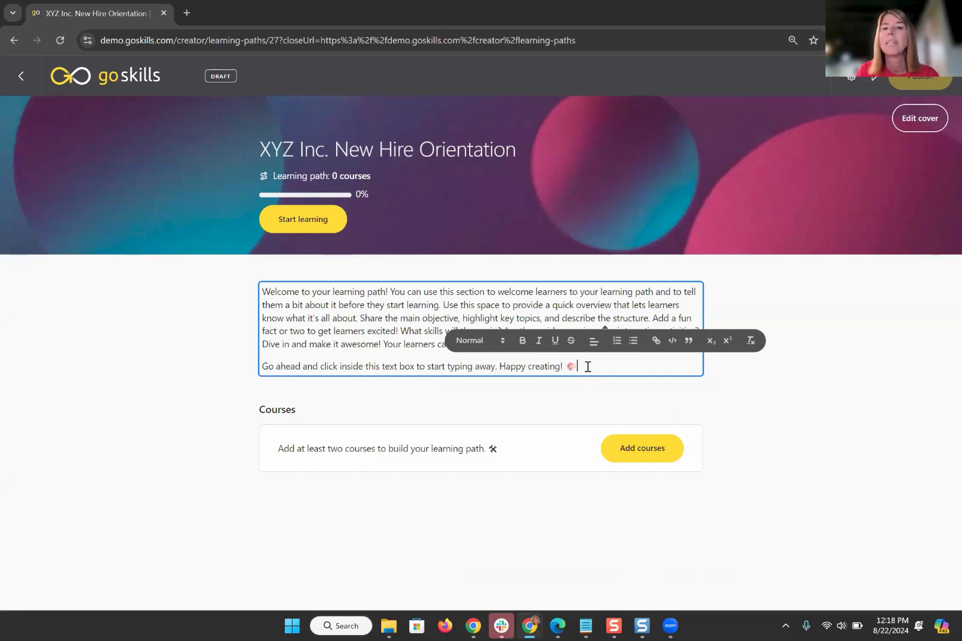
{"action": "left_click_drag", "start_coordinate": [582, 367], "coordinate": [257, 289]}
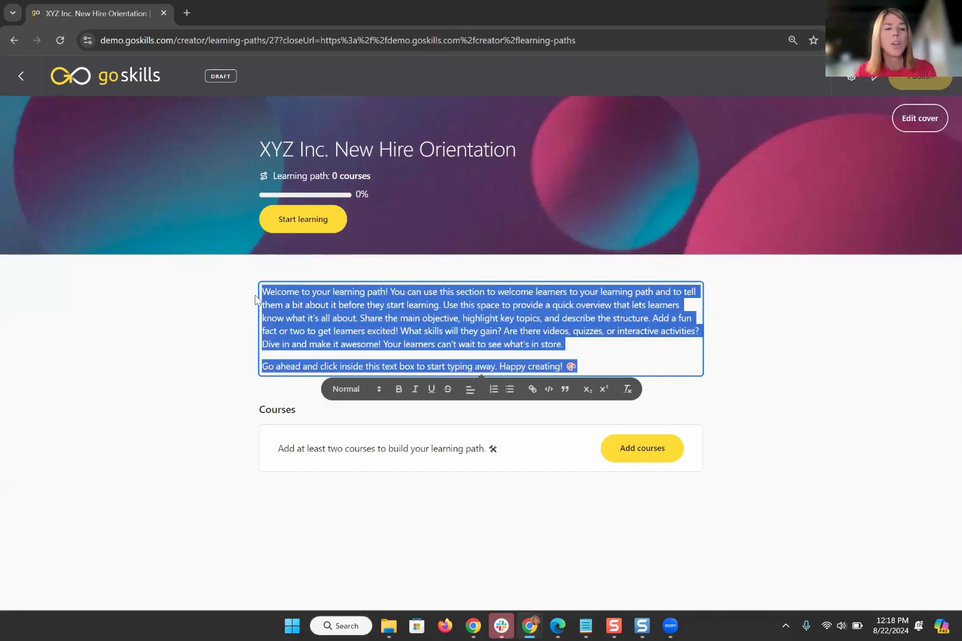
{"action": "type", "text": "Welcome to XYZ Inc. We've put together this learning path to help you be successful as you begin your career with us. In this learning path you will find three courses. The first course is a cybersecurity course, the second course is a guide to getting started and the final course will provide you with an in-depth understanding of our company's culture, policies and mission."}
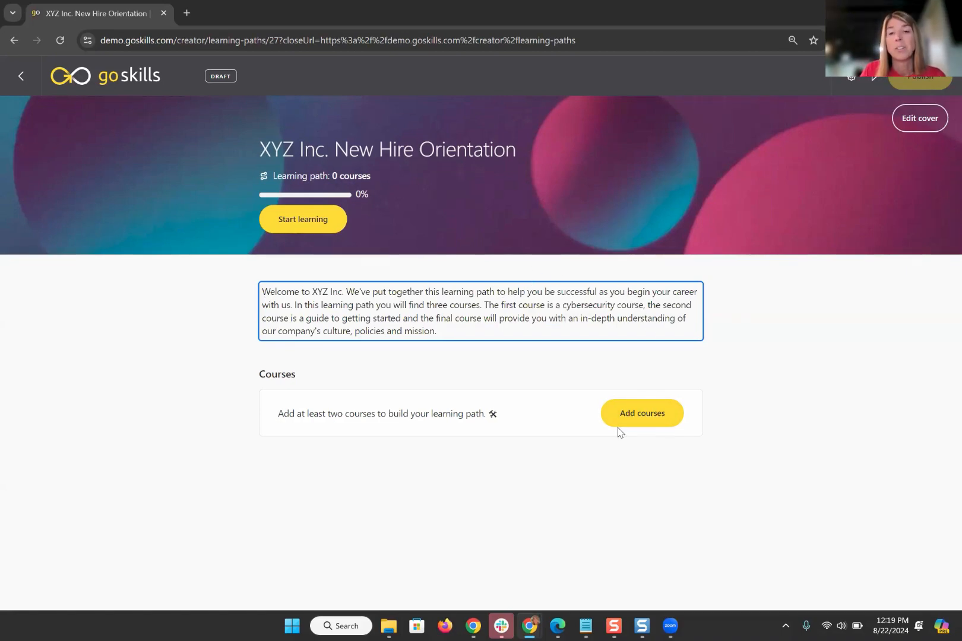
- Search the courses for "XYZ" and add "Embarking on Success: Your Journey at XYZ Inc." and "Your Guide to Getting Started at XYZ Inc."
{"action": "left_click", "coordinate": [644, 414]}
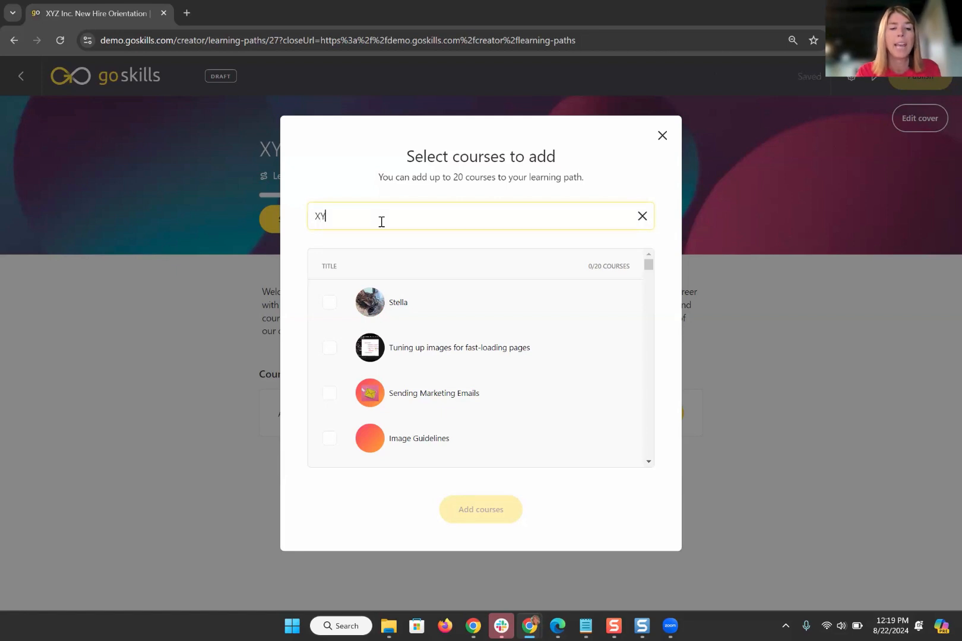
{"action": "type", "text": "Z"}
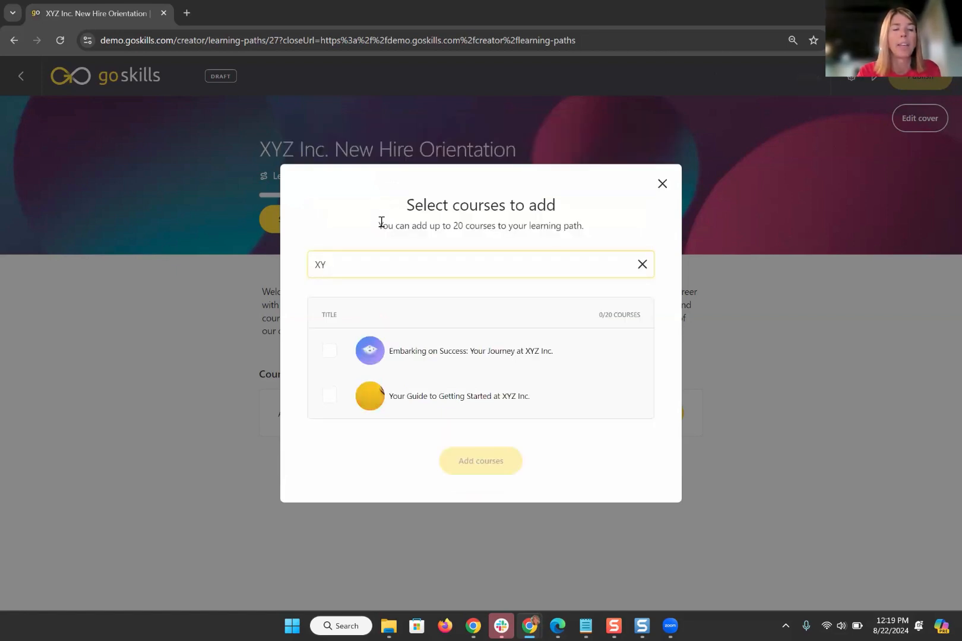
{"action": "left_click", "coordinate": [329, 352]}
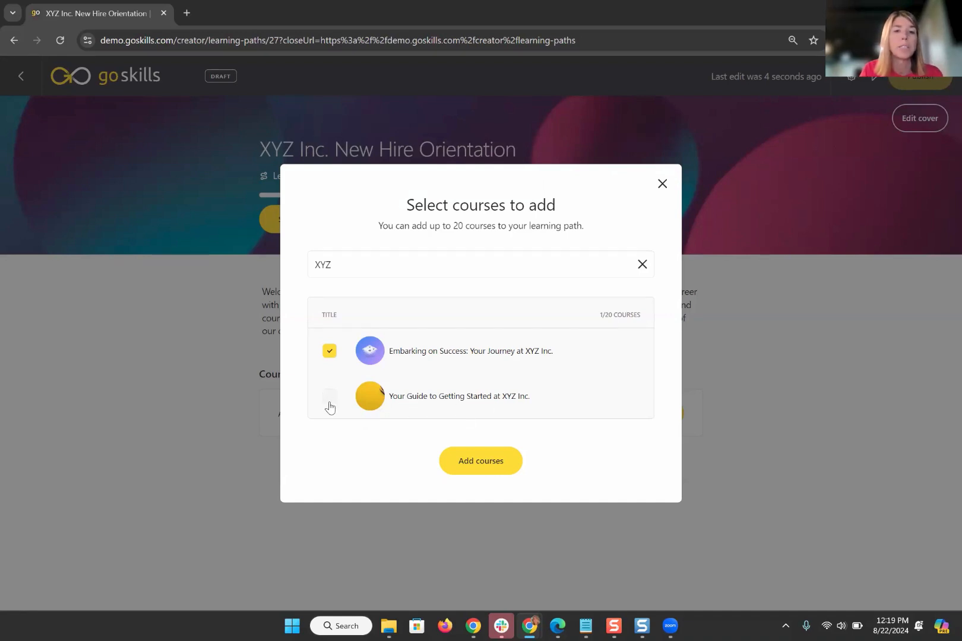
{"action": "left_click", "coordinate": [465, 463]}
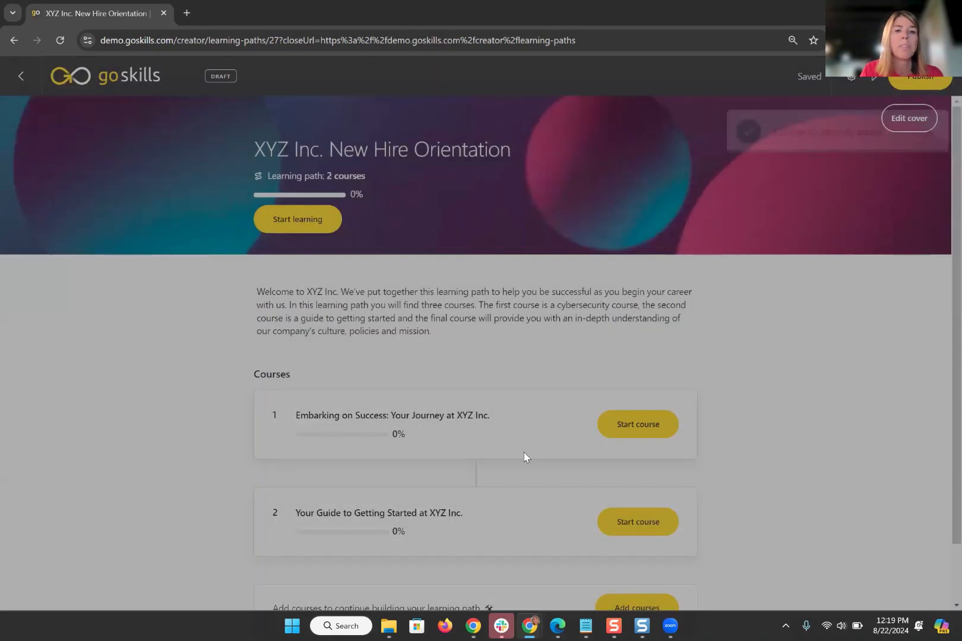
- Search the courses for "Cyber" and add "Cybersecurity Fundamentals (Multi-lesson Course)" to the learning path
{"action": "scroll", "coordinate": [523, 466], "scroll_direction": "down", "scroll_amount": 2}
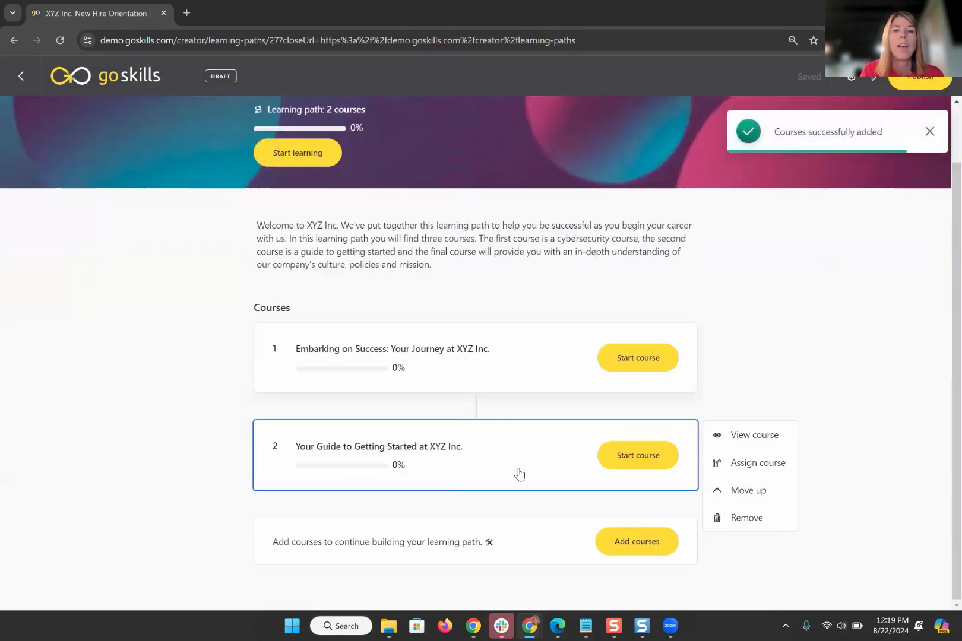
{"action": "left_click", "coordinate": [633, 542]}
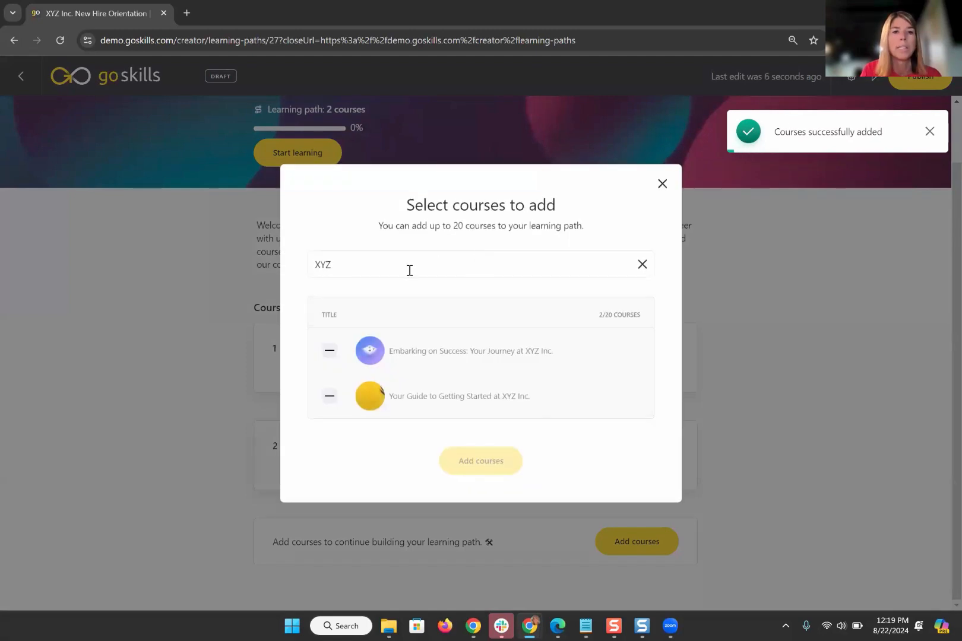
{"action": "left_click_drag", "start_coordinate": [408, 271], "coordinate": [301, 270]}
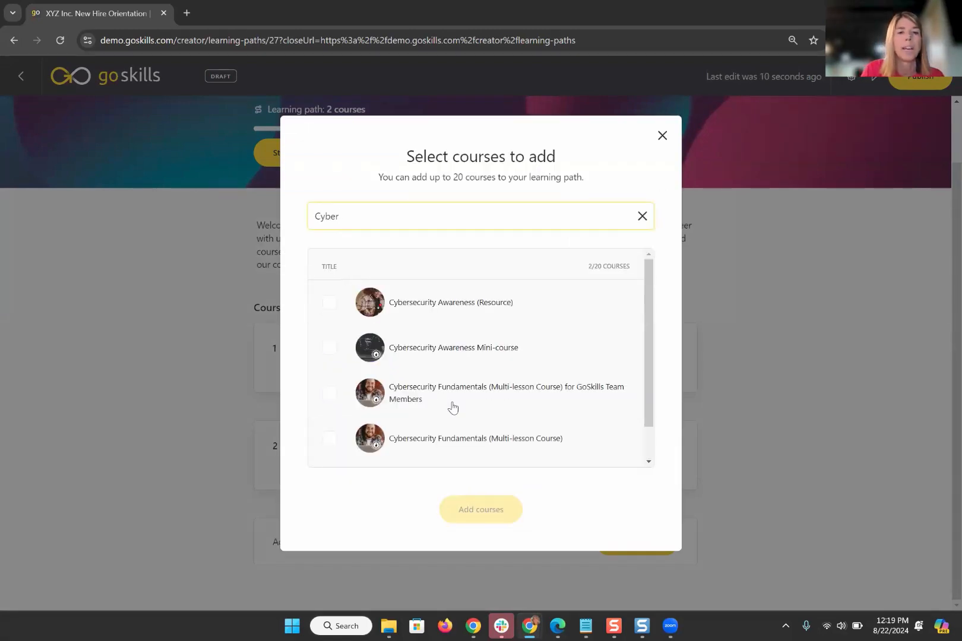
{"action": "scroll", "coordinate": [399, 438], "scroll_direction": "down", "scroll_amount": 1}
{"action": "left_click", "coordinate": [330, 399]}
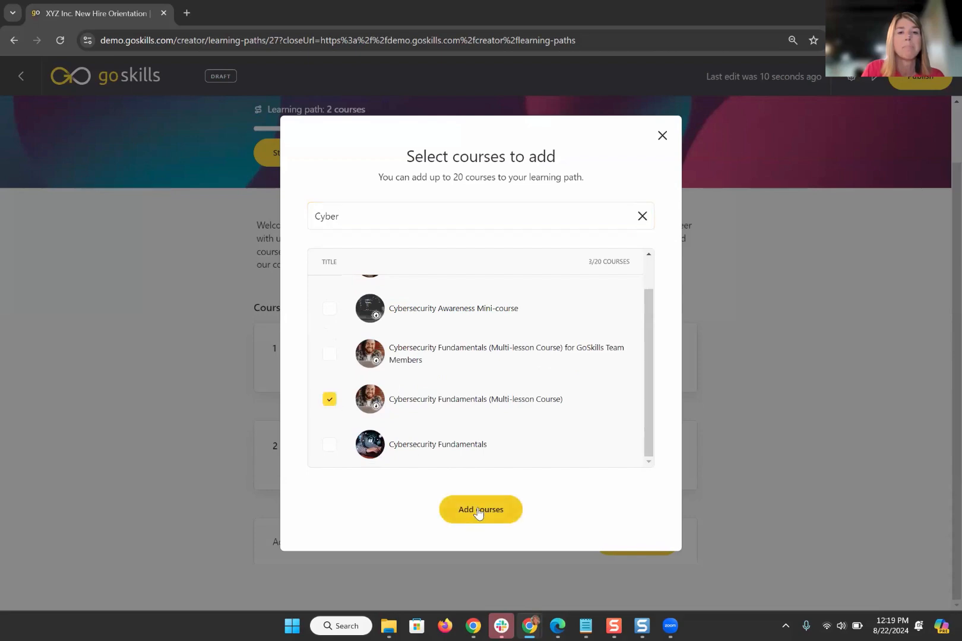
{"action": "left_click", "coordinate": [480, 512]}
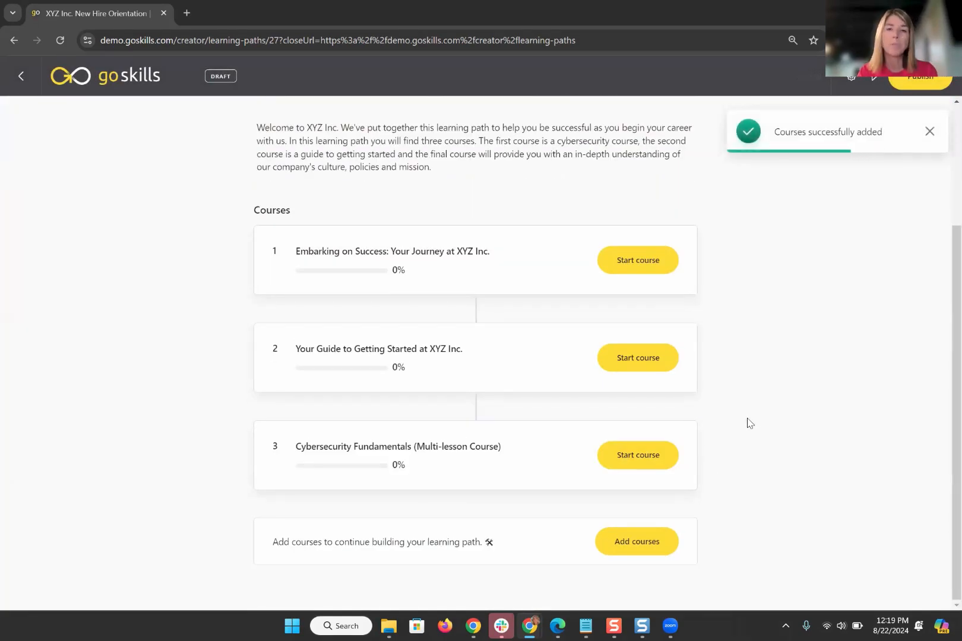
- Move the course "Embarking on Success: Your Journey at XYZ Inc." down one place, below "Your Guide to Getting Started at XYZ Inc."
{"action": "mouse_move", "coordinate": [611, 297]}
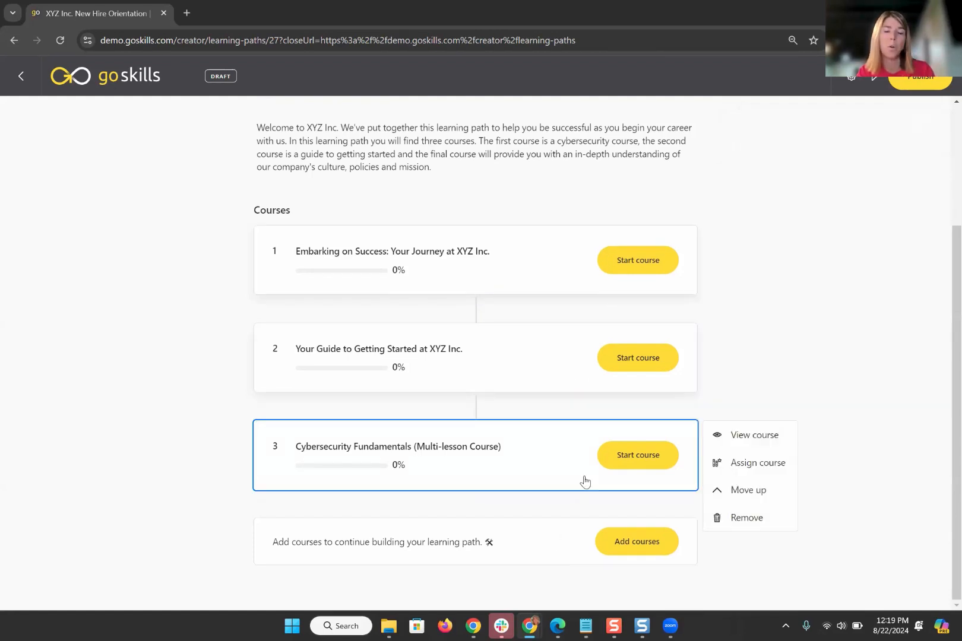
{"action": "mouse_move", "coordinate": [641, 262]}
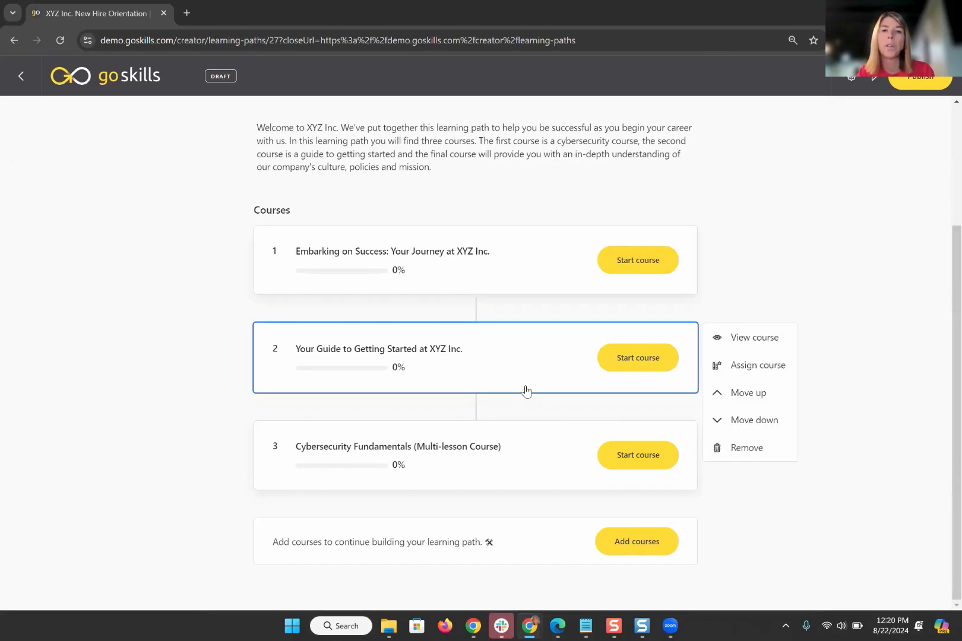
{"action": "left_click", "coordinate": [766, 299]}
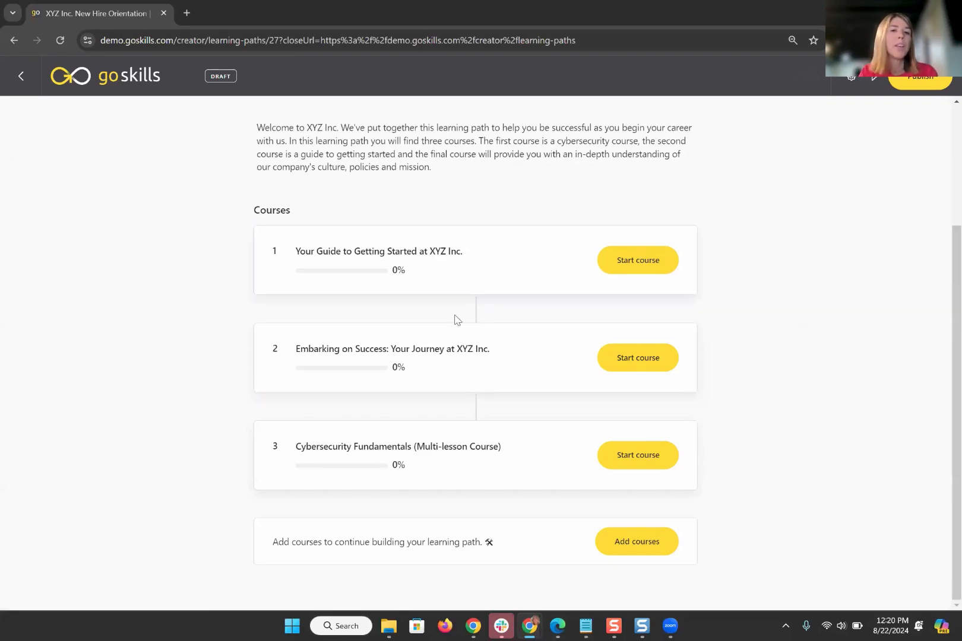
- Enable "Complete courses in order" in the learning path settings, then return to the path and review its course list
{"action": "scroll", "coordinate": [455, 320], "scroll_direction": "up", "scroll_amount": 3}
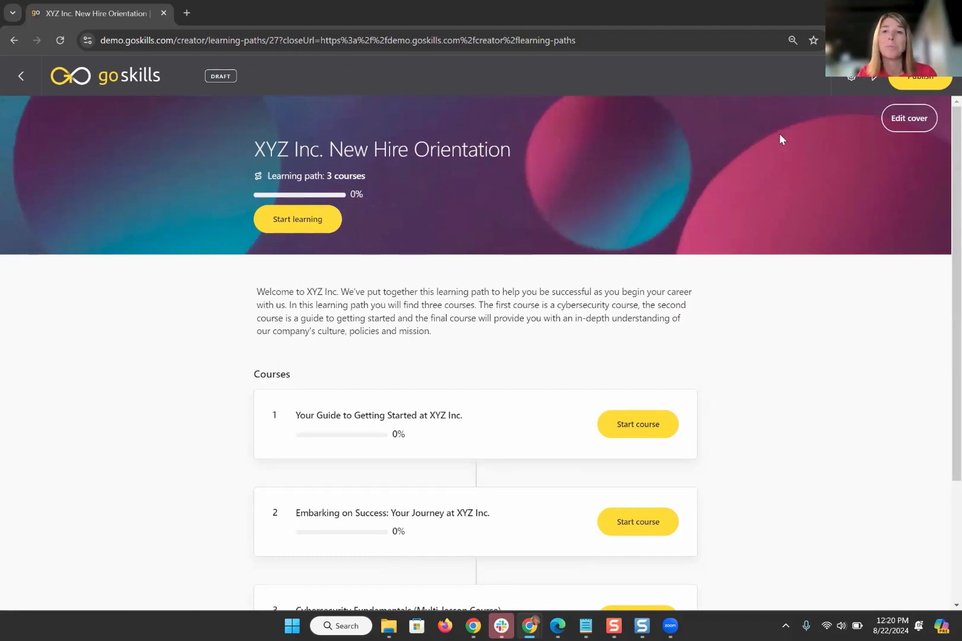
{"action": "left_click", "coordinate": [852, 83]}
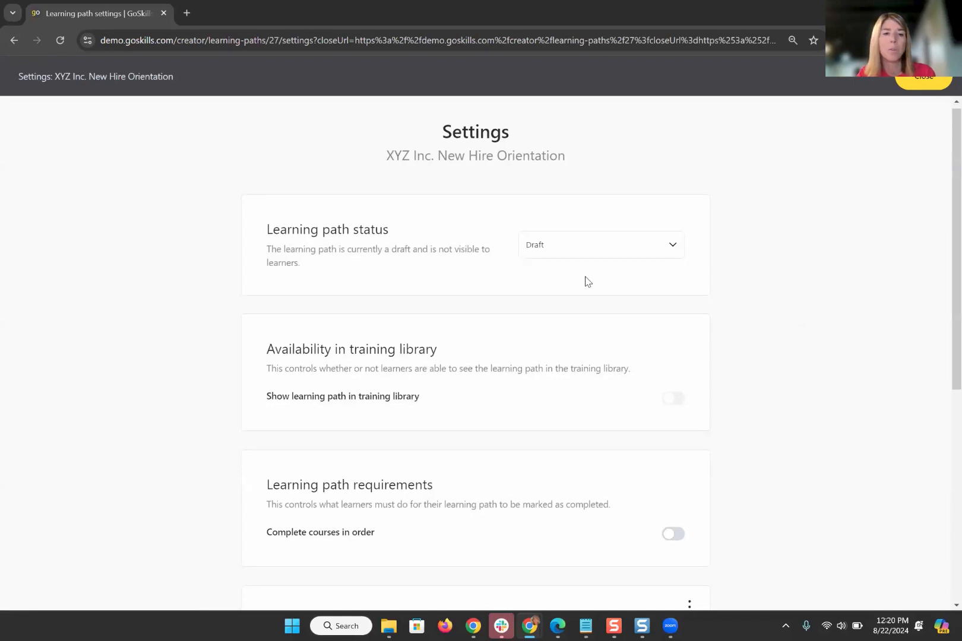
{"action": "scroll", "coordinate": [272, 305], "scroll_direction": "down", "scroll_amount": 3}
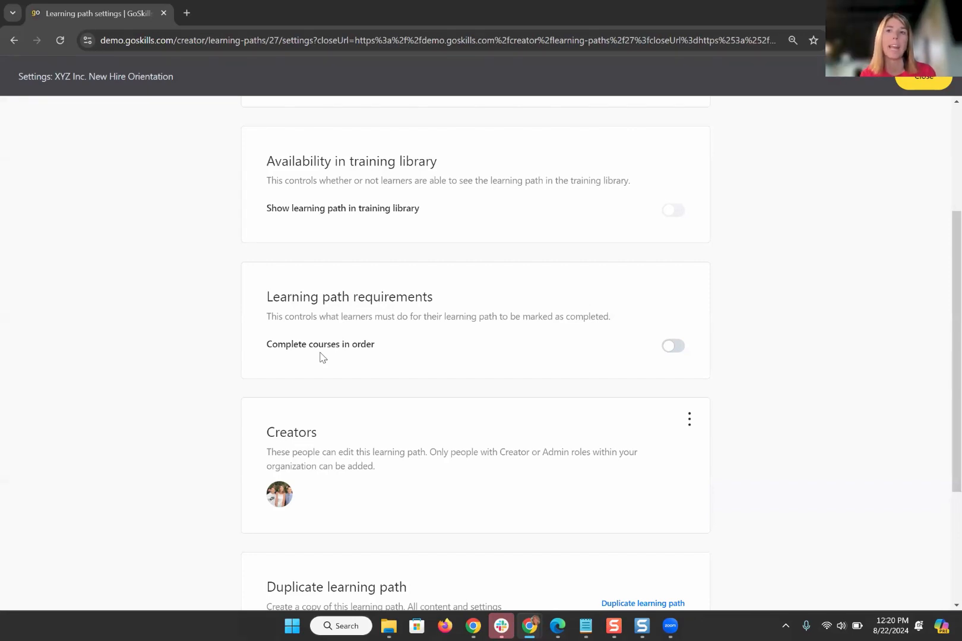
{"action": "left_click", "coordinate": [672, 347]}
{"action": "scroll", "coordinate": [839, 130], "scroll_direction": "up", "scroll_amount": 3}
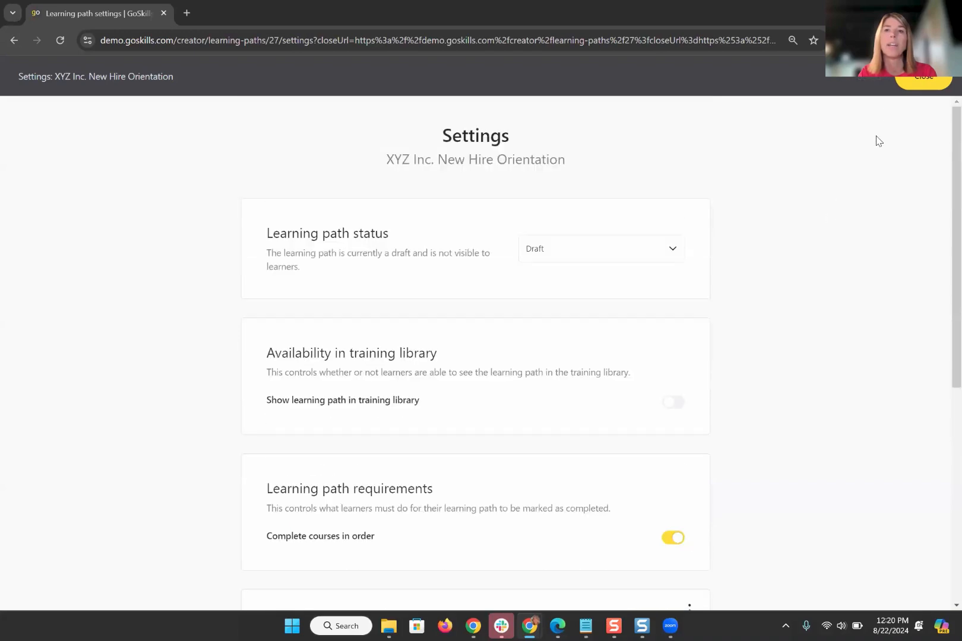
{"action": "left_click", "coordinate": [921, 84]}
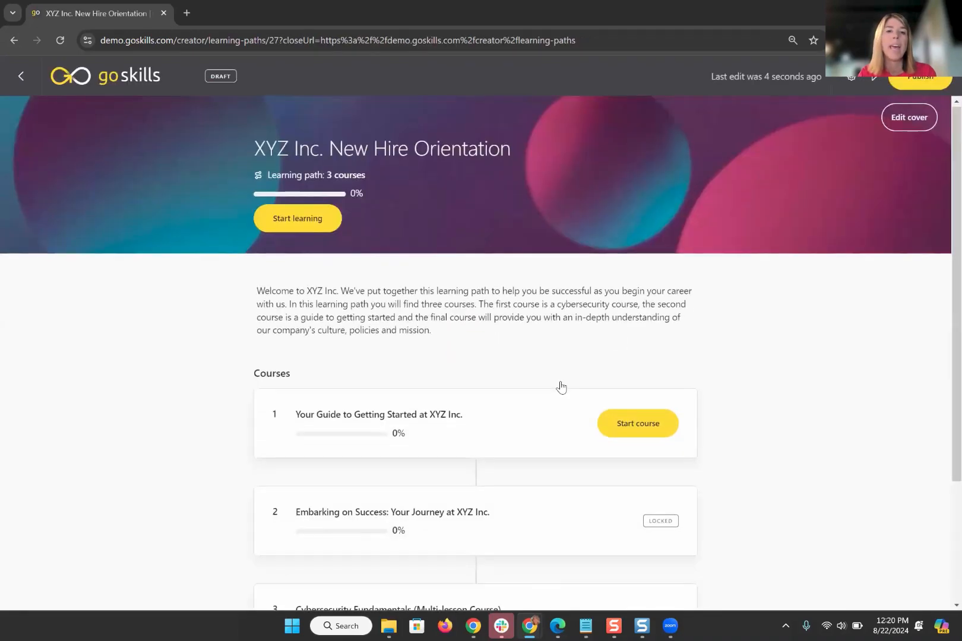
{"action": "scroll", "coordinate": [617, 371], "scroll_direction": "down", "scroll_amount": 5}
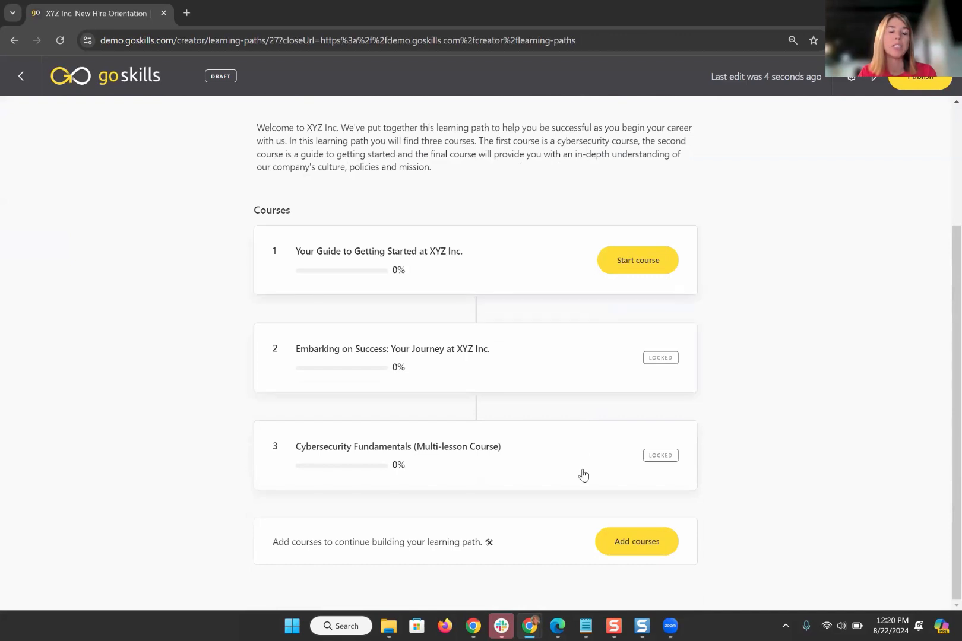
{"action": "mouse_move", "coordinate": [581, 375]}
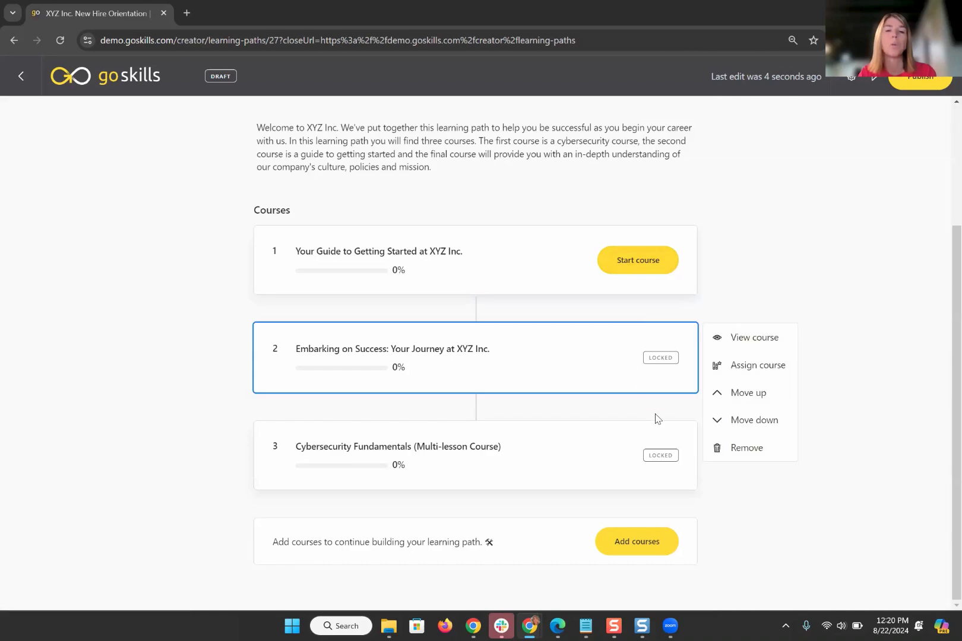
- Publish the learning path with the option to add it to the training library turned off
{"action": "scroll", "coordinate": [876, 183], "scroll_direction": "up", "scroll_amount": 3}
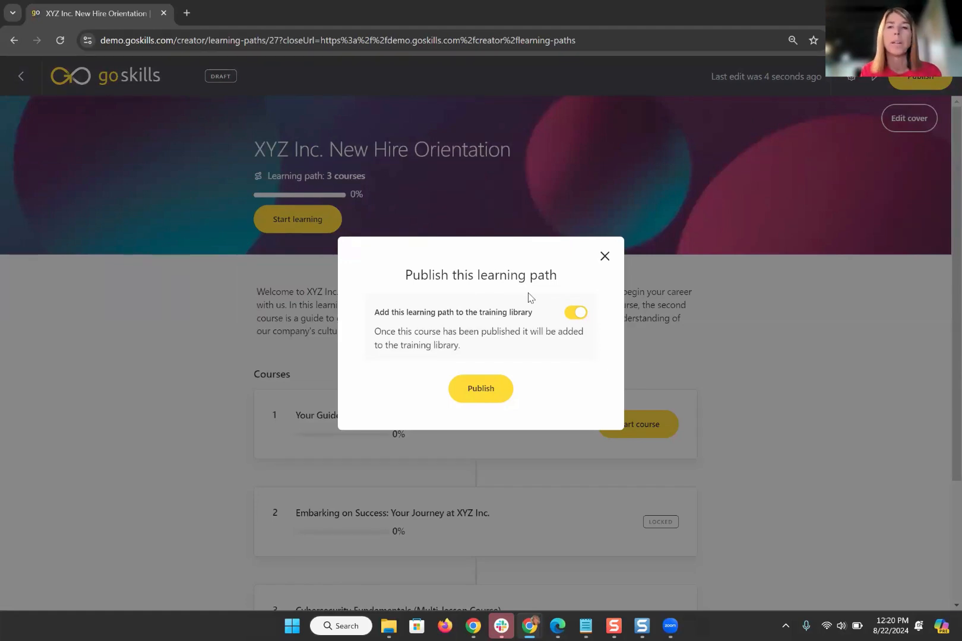
{"action": "left_click", "coordinate": [575, 316]}
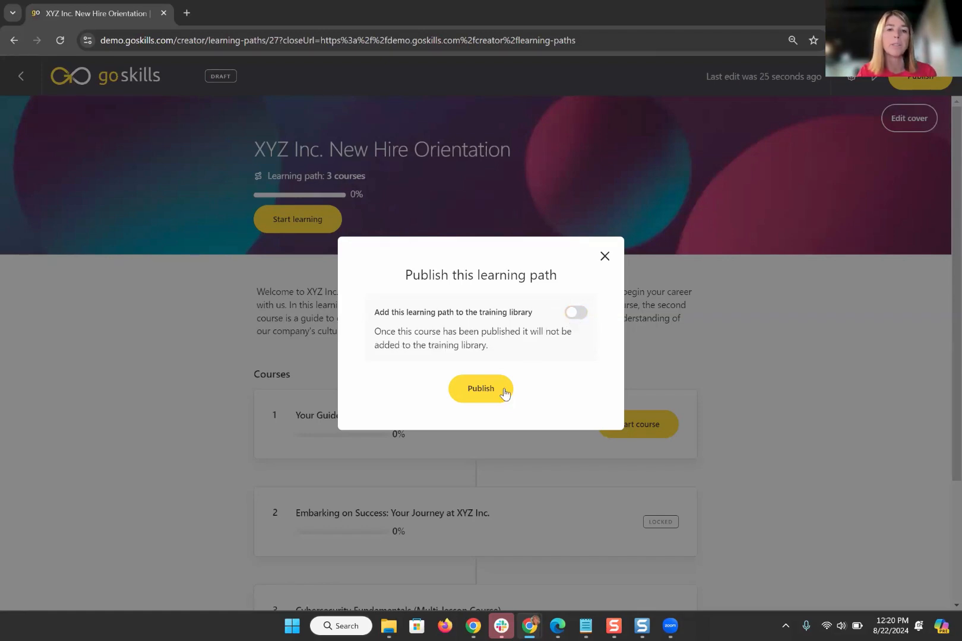
{"action": "left_click", "coordinate": [465, 390]}
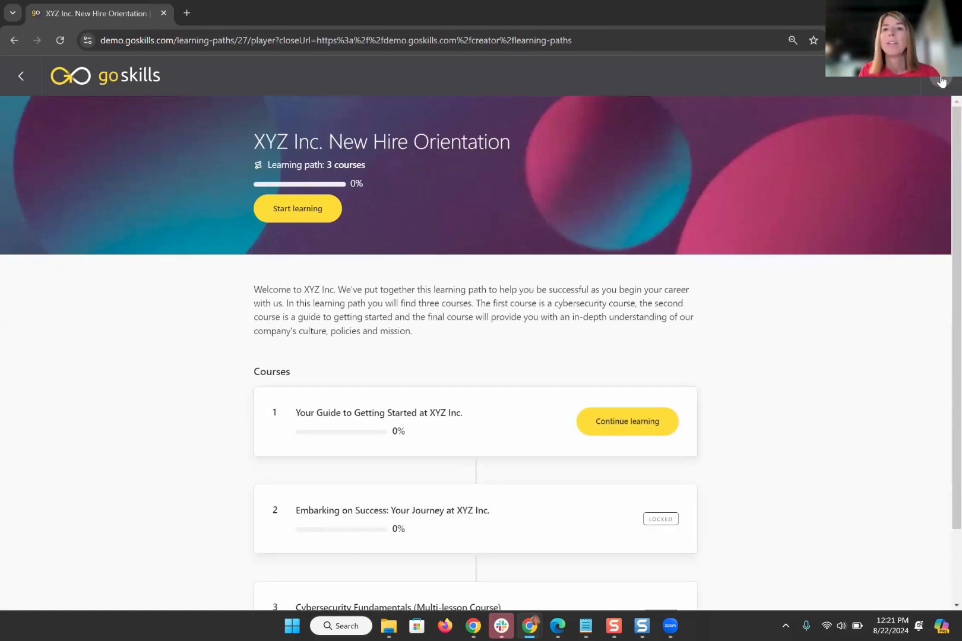
- Start assigning the learning path, look through the specific teams available, and return to the choice of assignees
{"action": "left_click", "coordinate": [940, 80]}
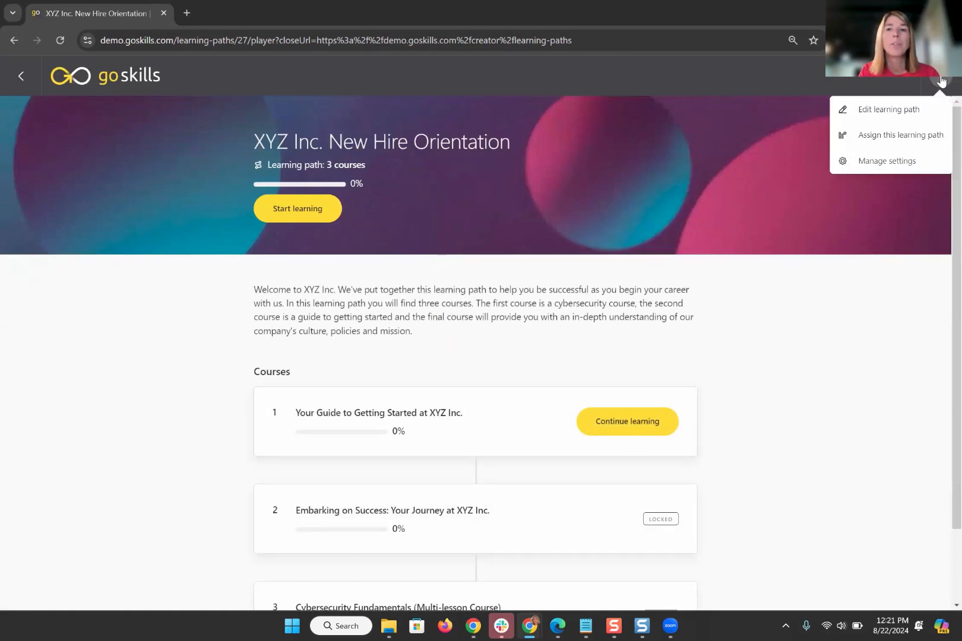
{"action": "left_click", "coordinate": [889, 136]}
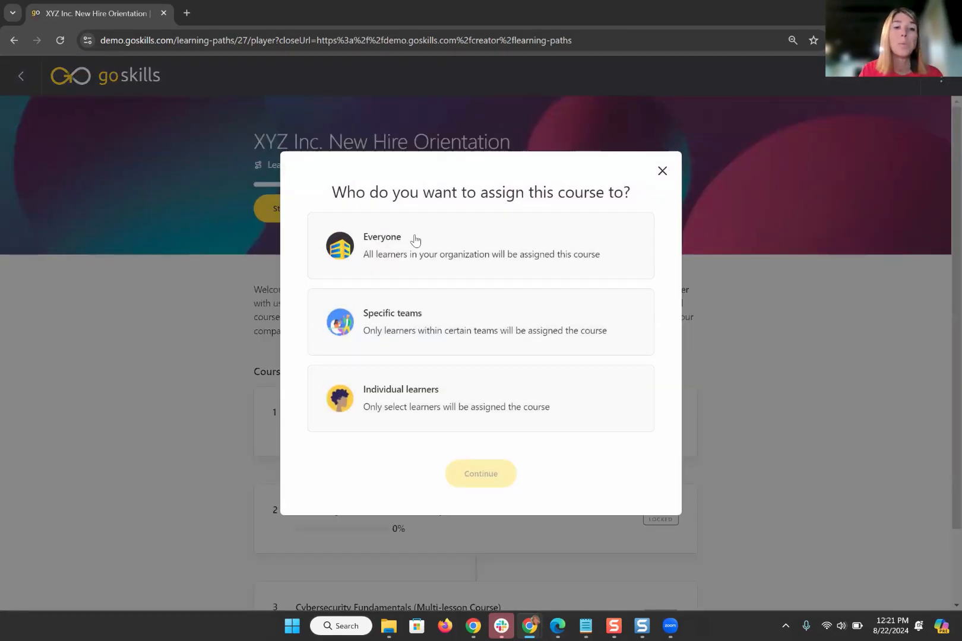
{"action": "left_click", "coordinate": [488, 305]}
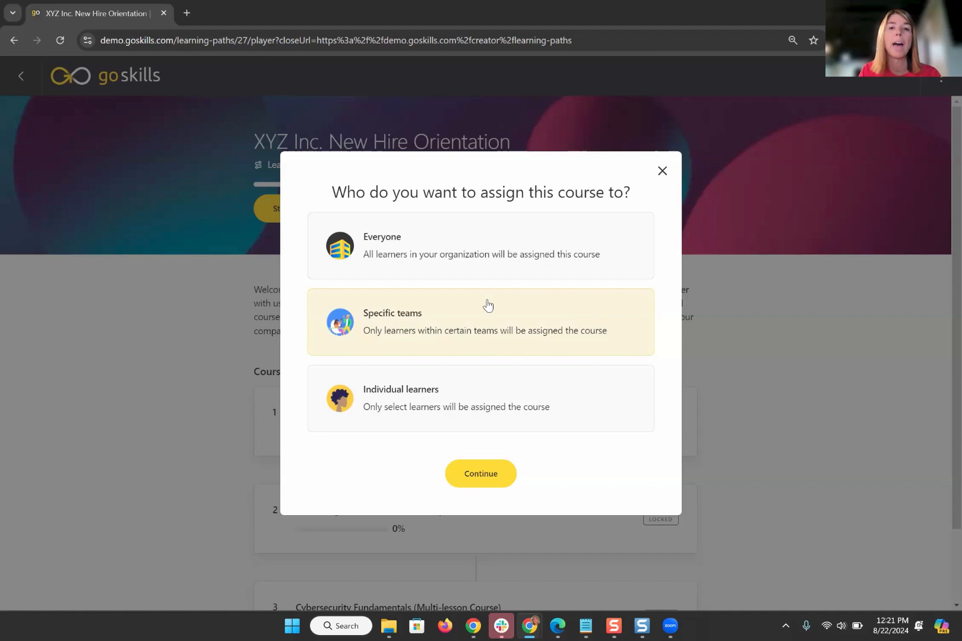
{"action": "left_click", "coordinate": [492, 475]}
{"action": "scroll", "coordinate": [406, 345], "scroll_direction": "down", "scroll_amount": 5}
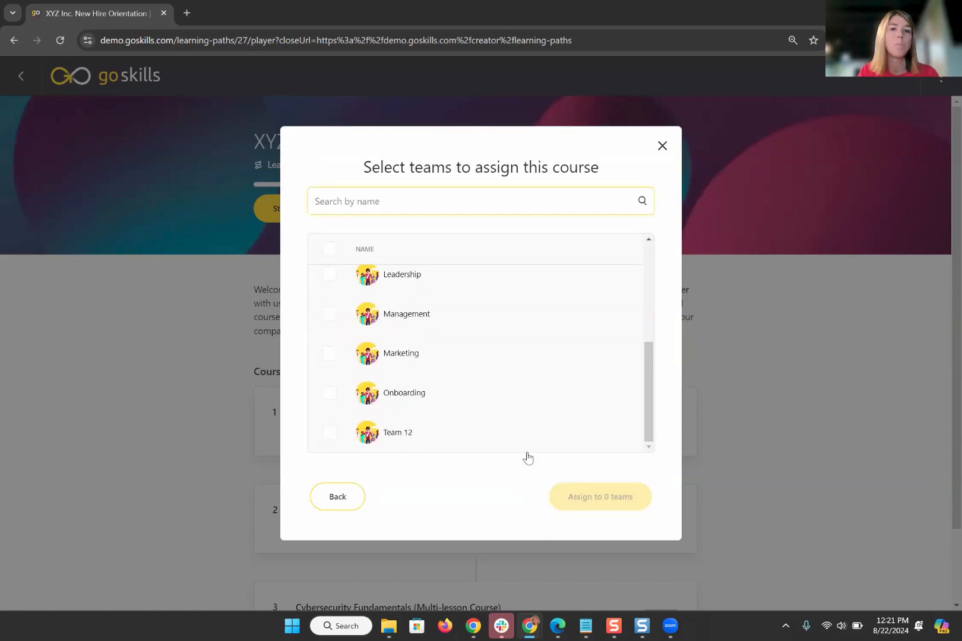
{"action": "left_click", "coordinate": [323, 496]}
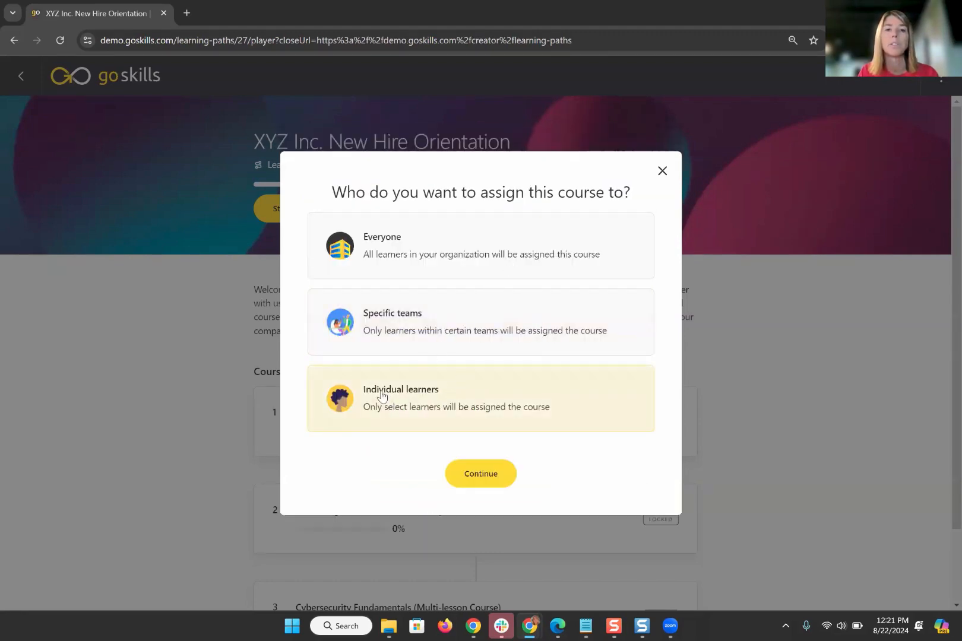
- Assign the learning path to one individual learner found by first name, and send the learner the email notification
{"action": "left_click", "coordinate": [462, 476]}
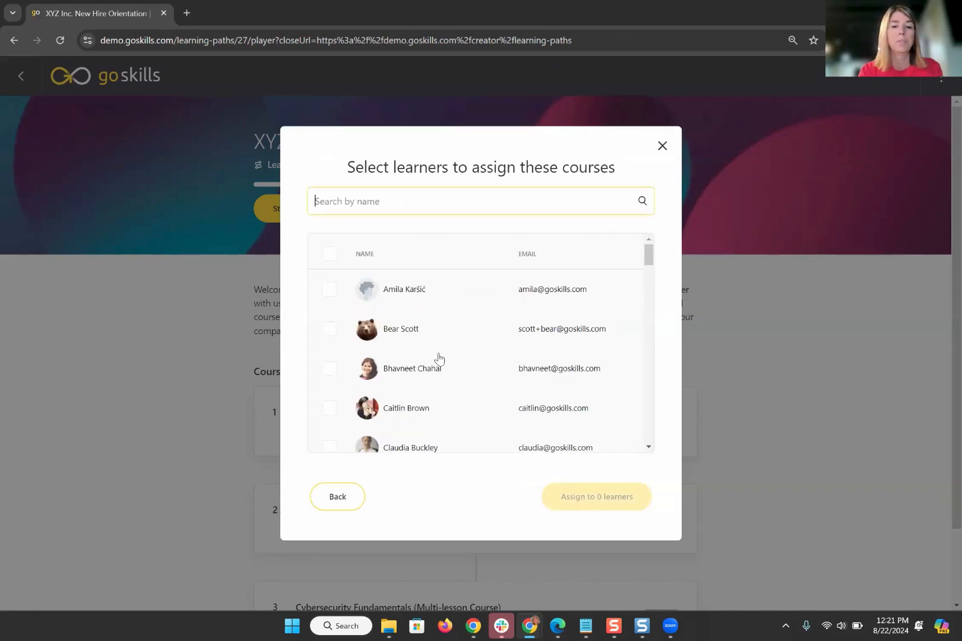
{"action": "type", "text": "Meliss"}
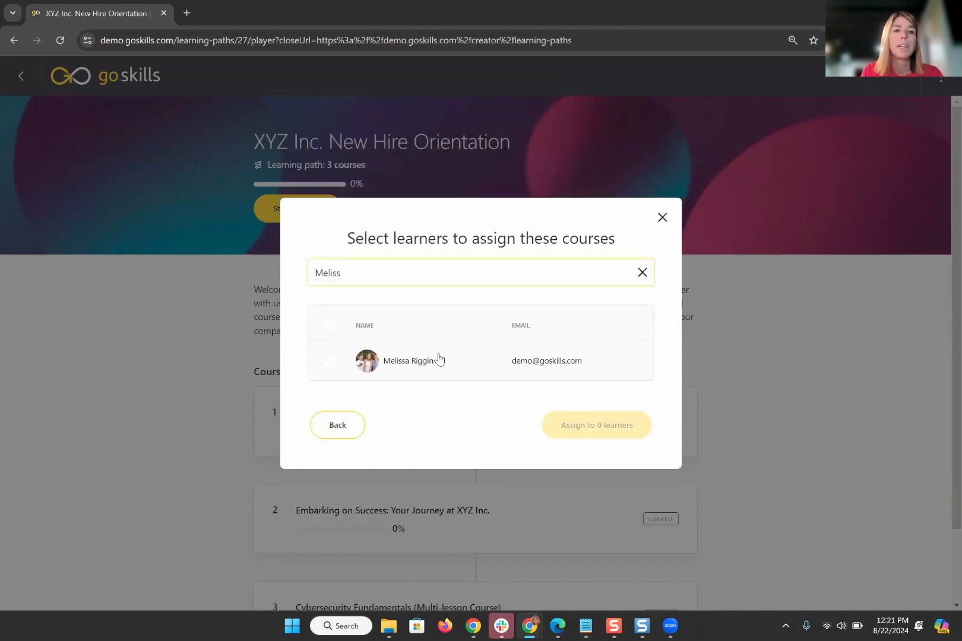
{"action": "left_click", "coordinate": [338, 367]}
{"action": "left_click", "coordinate": [618, 433]}
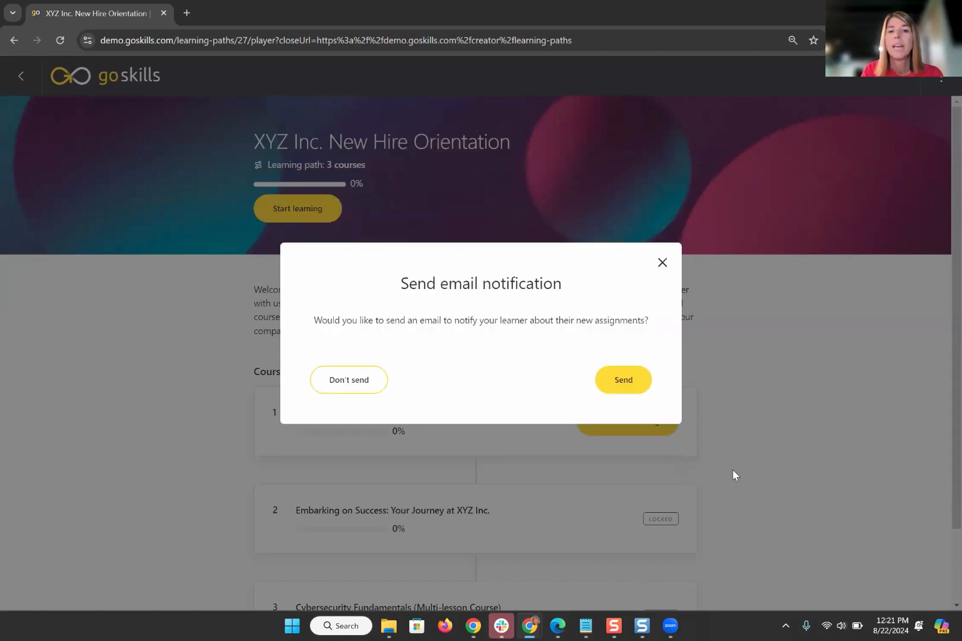
{"action": "left_click", "coordinate": [607, 378]}
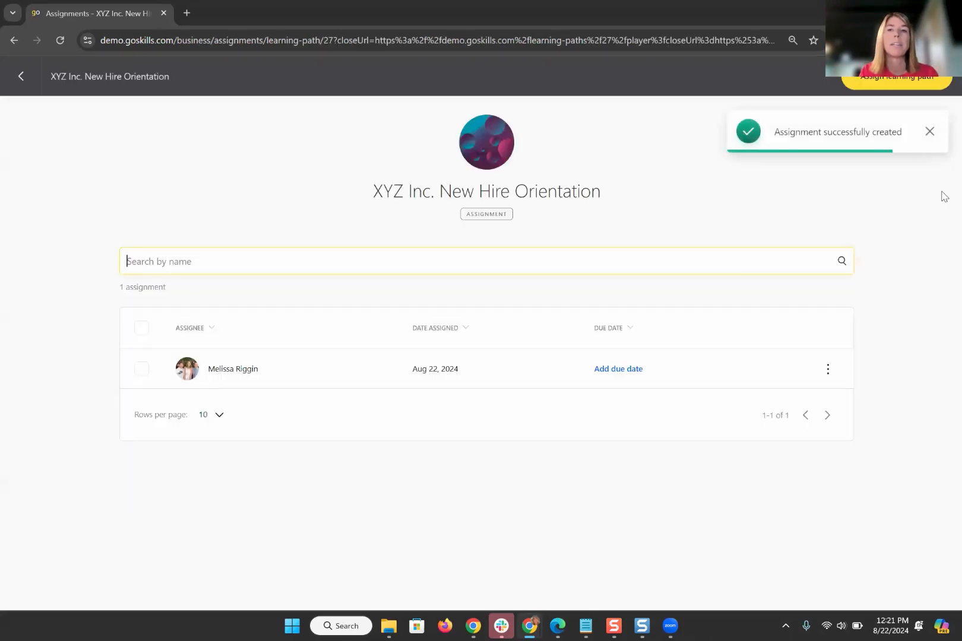
{"action": "left_click", "coordinate": [929, 131]}
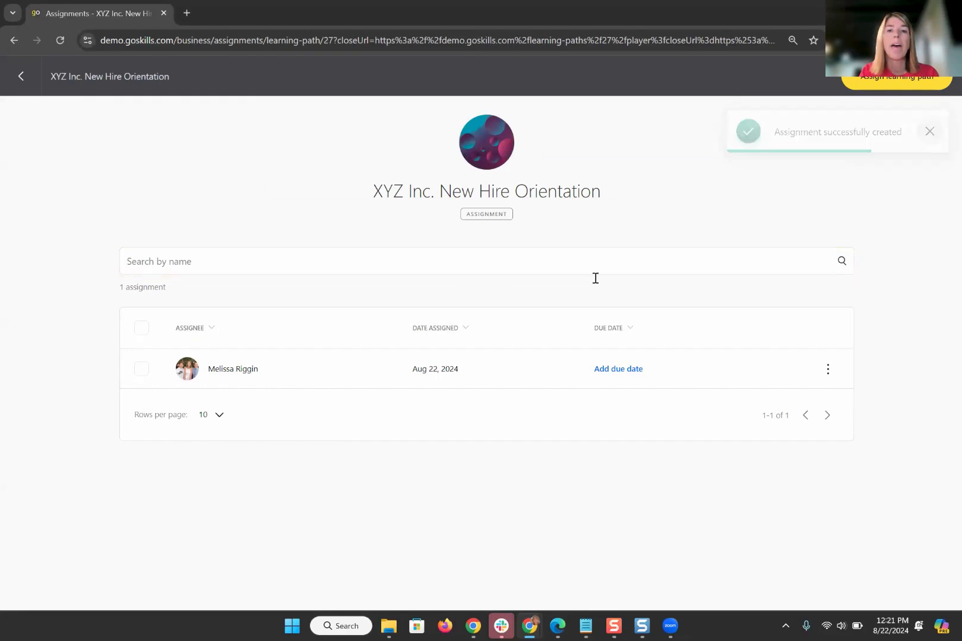
- For the assigned learner, set the due date by time period, with the learning path due within 15 days
{"action": "left_click", "coordinate": [615, 369]}
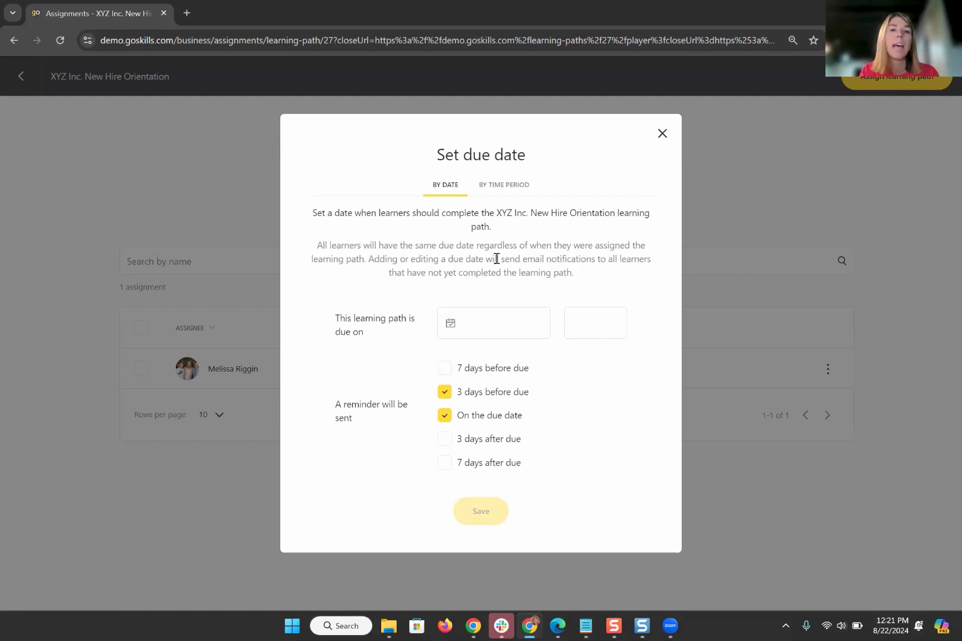
{"action": "left_click", "coordinate": [470, 320]}
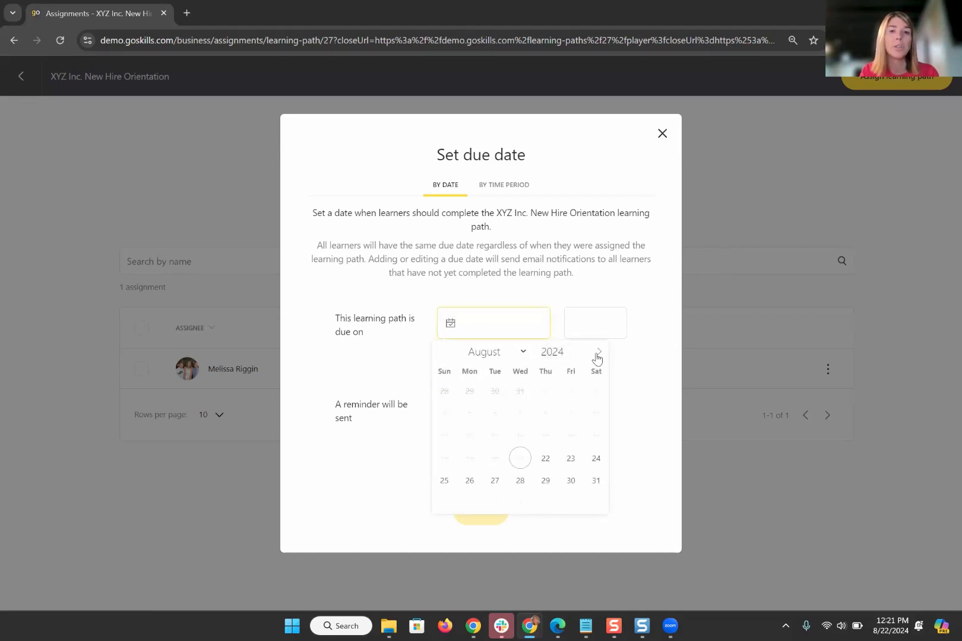
{"action": "left_click", "coordinate": [513, 187]}
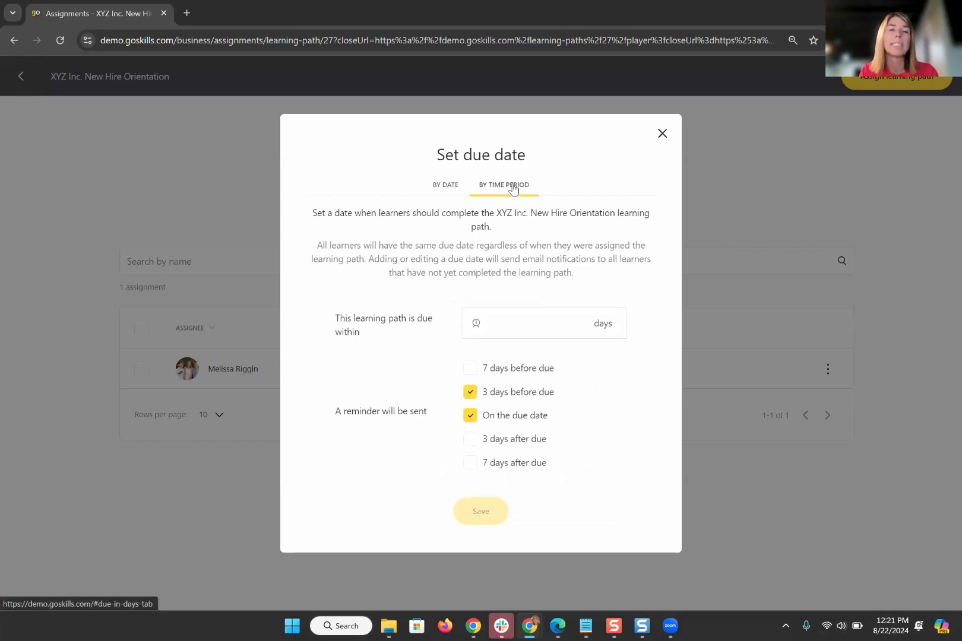
{"action": "left_click", "coordinate": [523, 328]}
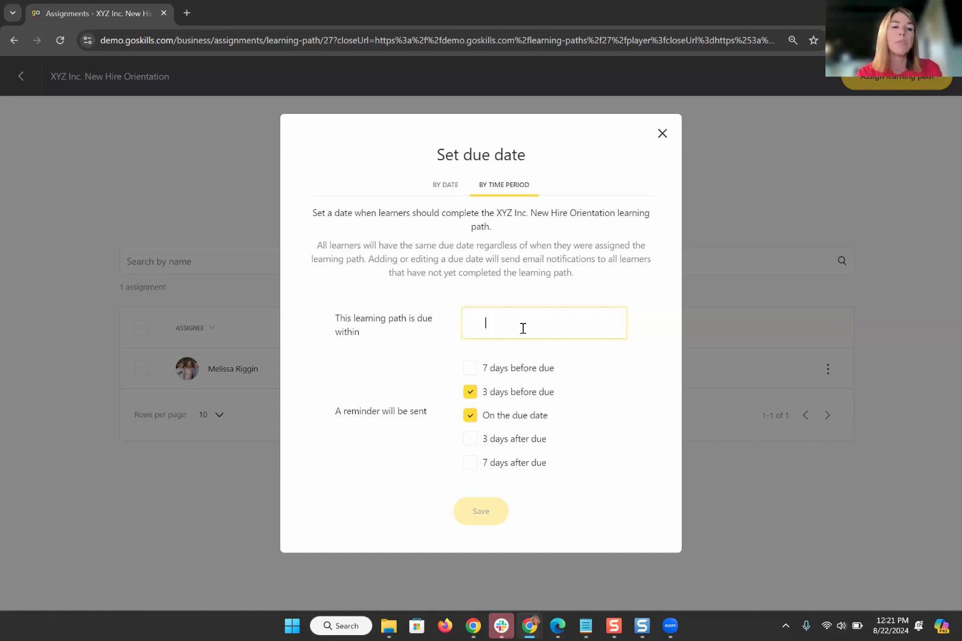
{"action": "left_click", "coordinate": [568, 363]}
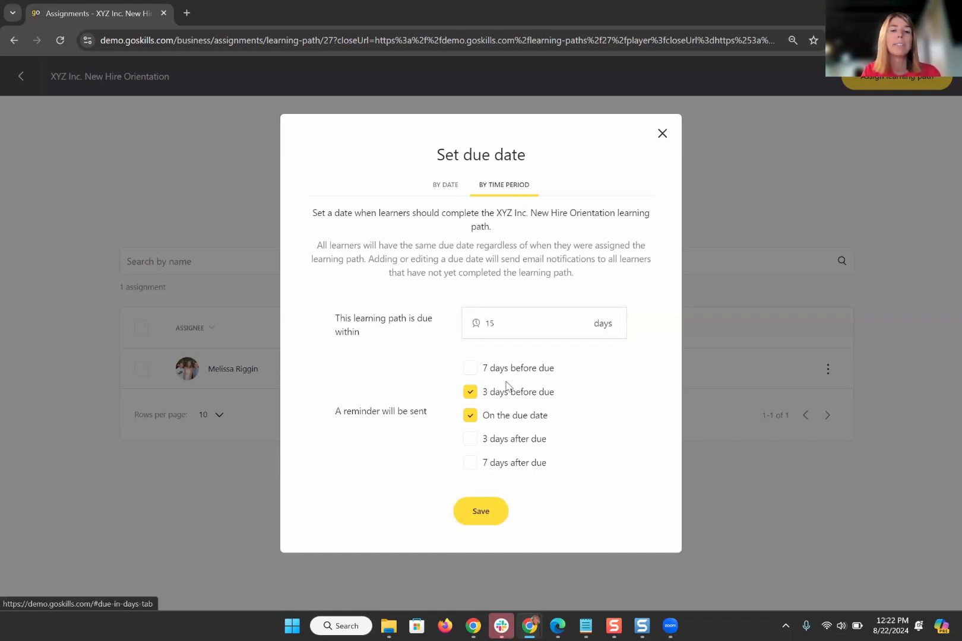
- Add reminders for 7 days before due, 3 days after due and 7 days after due, and save the due date
{"action": "left_click", "coordinate": [470, 368]}
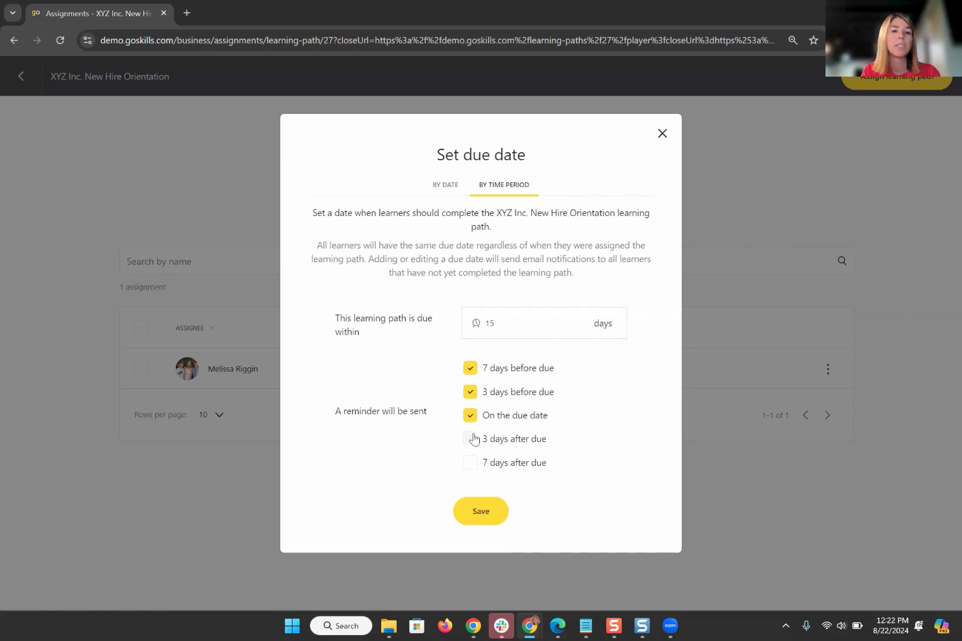
{"action": "left_click", "coordinate": [471, 439]}
{"action": "left_click", "coordinate": [470, 463]}
{"action": "left_click", "coordinate": [481, 511]}
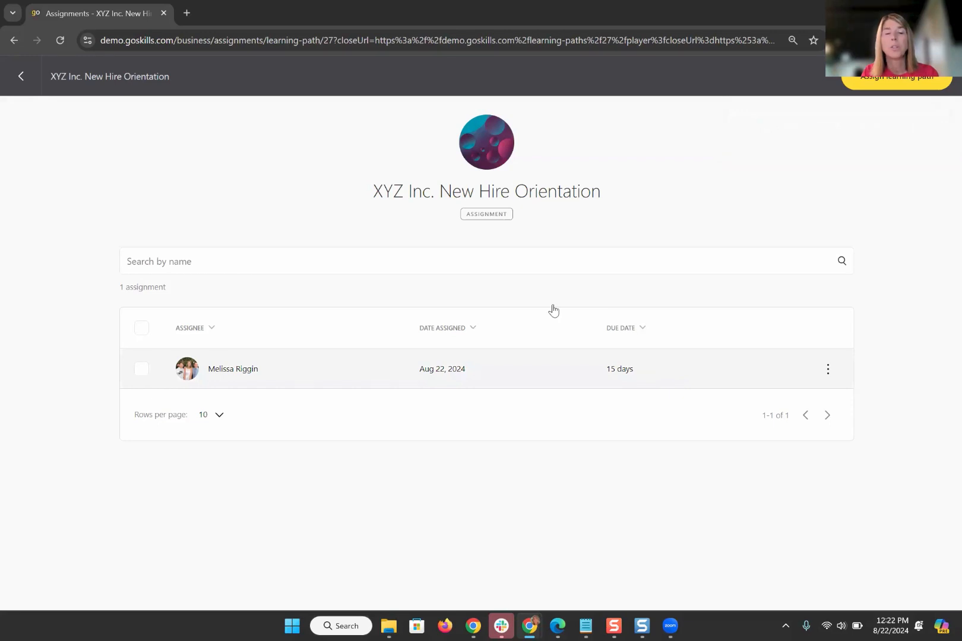
- Switch to the learner view, open "XYZ Inc. New Hire Orientation" from the assignments, and review its course list
{"action": "left_click", "coordinate": [23, 78]}
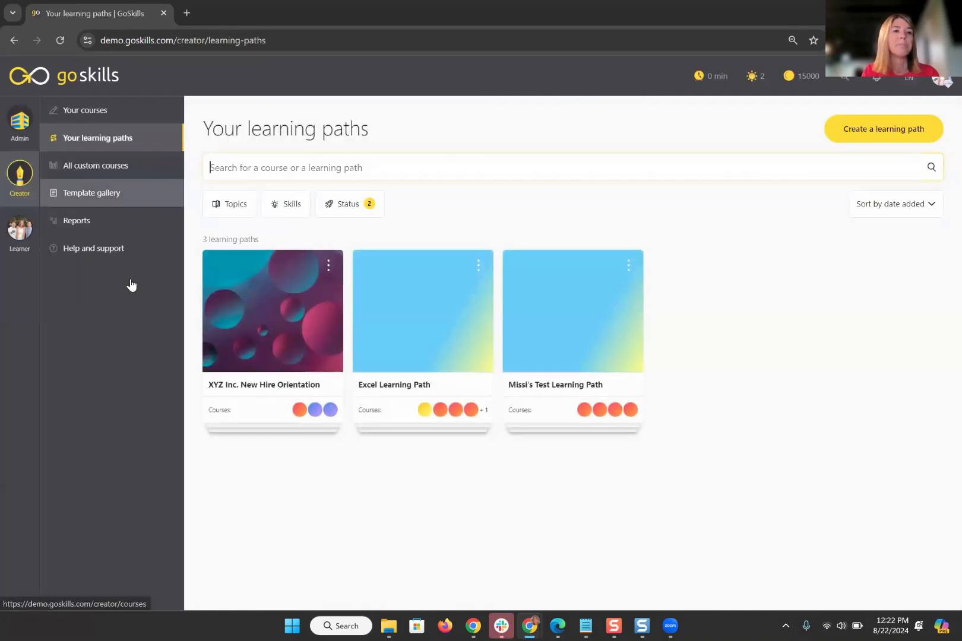
{"action": "left_click", "coordinate": [18, 237]}
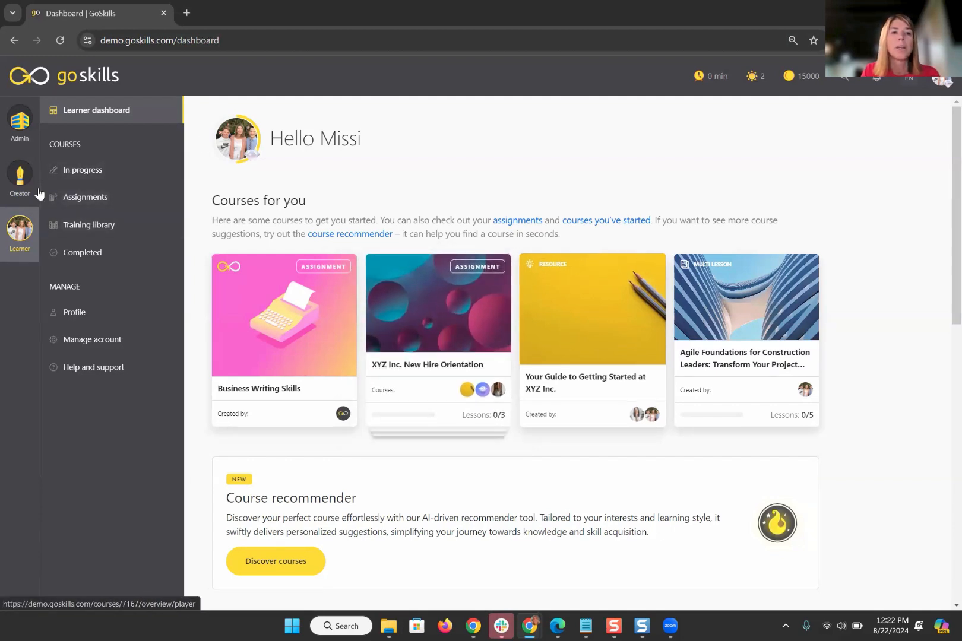
{"action": "left_click", "coordinate": [80, 200]}
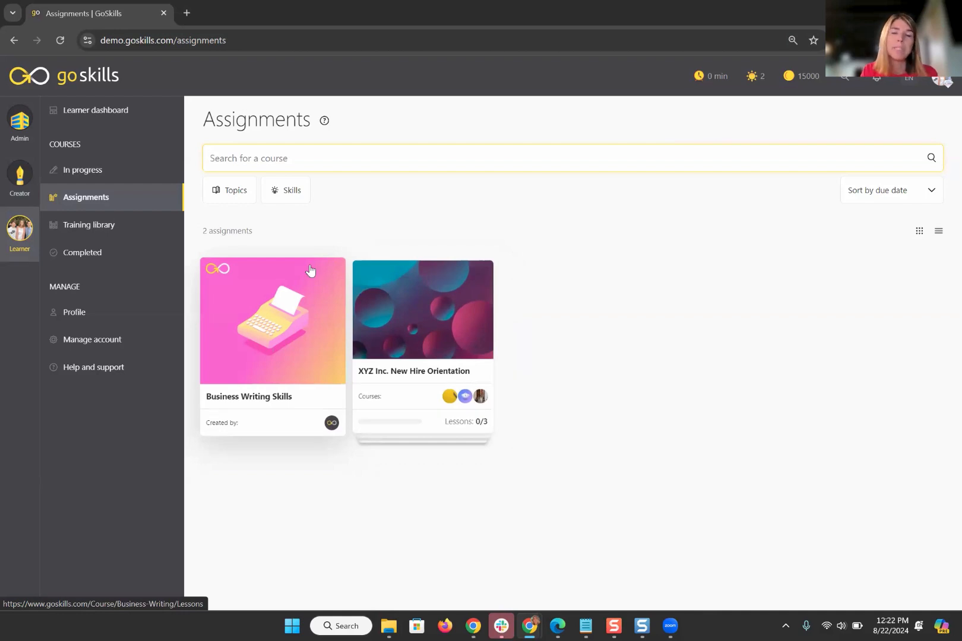
{"action": "left_click", "coordinate": [395, 339]}
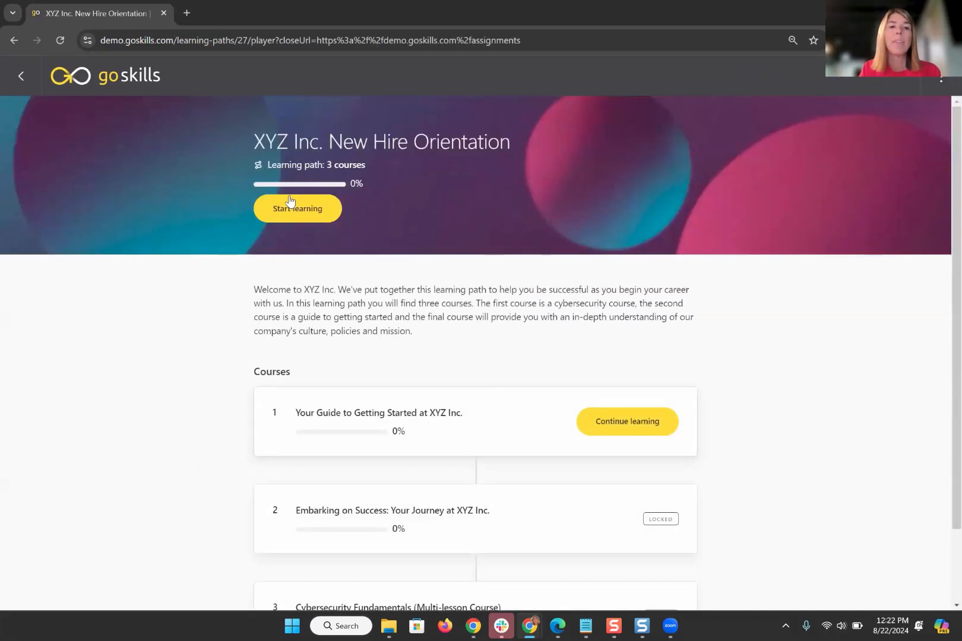
{"action": "scroll", "coordinate": [291, 208], "scroll_direction": "down", "scroll_amount": 2}
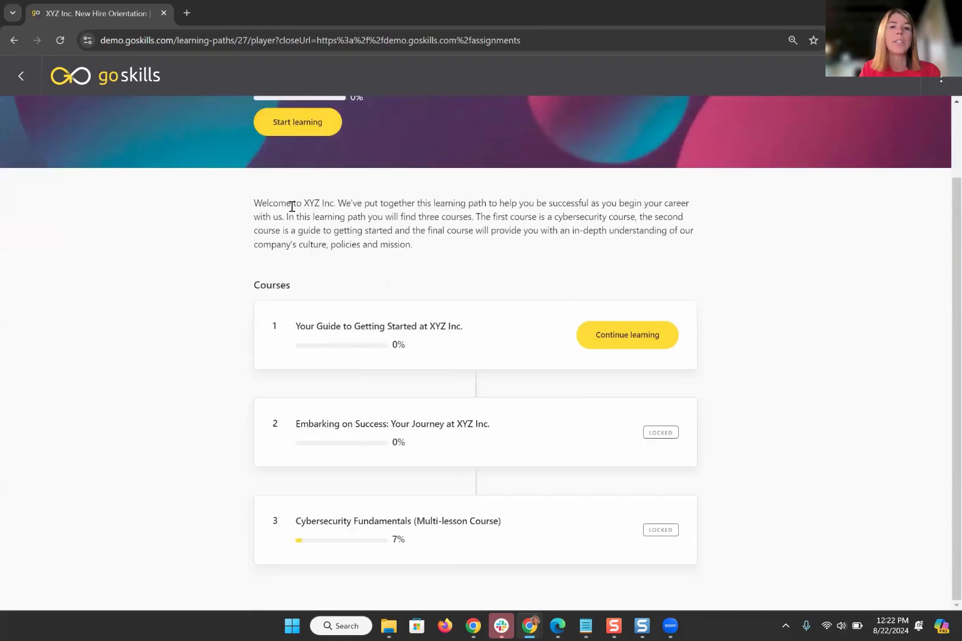
- Open the course "Your Guide to Getting Started at XYZ Inc." and mark it as complete, dismissing the completion dialog
{"action": "left_click", "coordinate": [651, 336]}
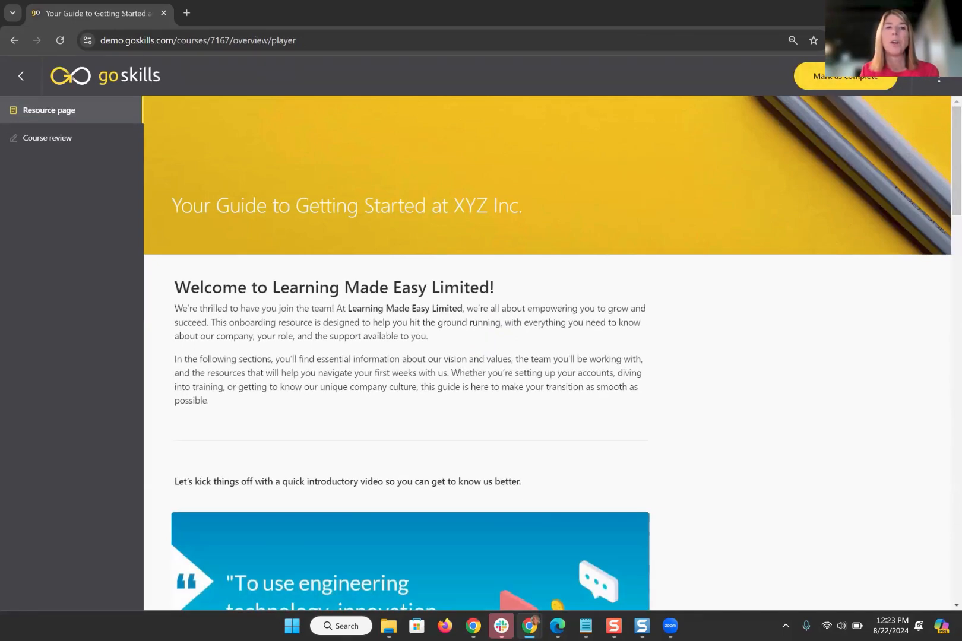
{"action": "left_click", "coordinate": [846, 85]}
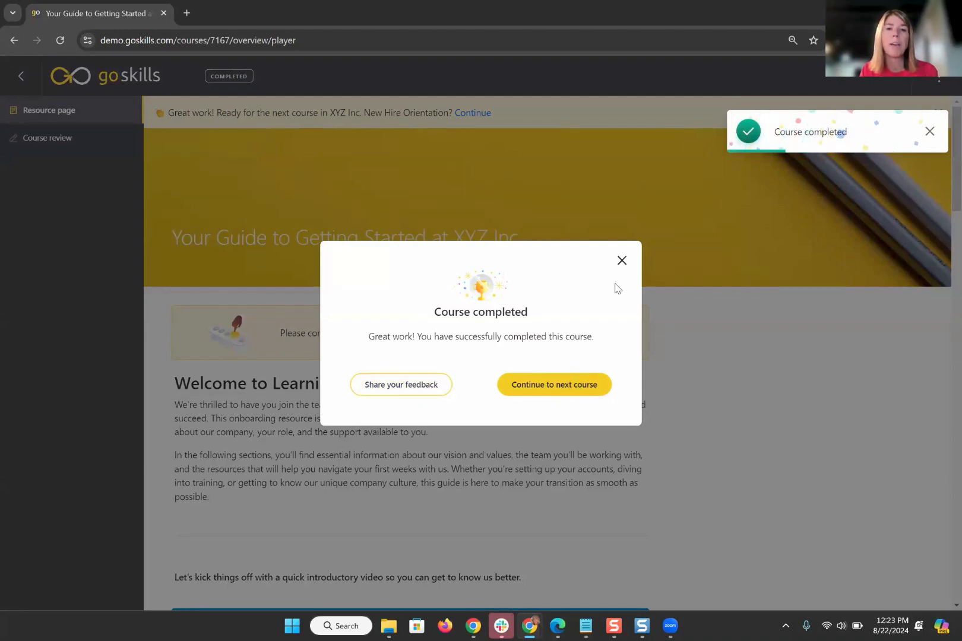
{"action": "left_click", "coordinate": [622, 262]}
{"action": "left_click", "coordinate": [625, 336]}
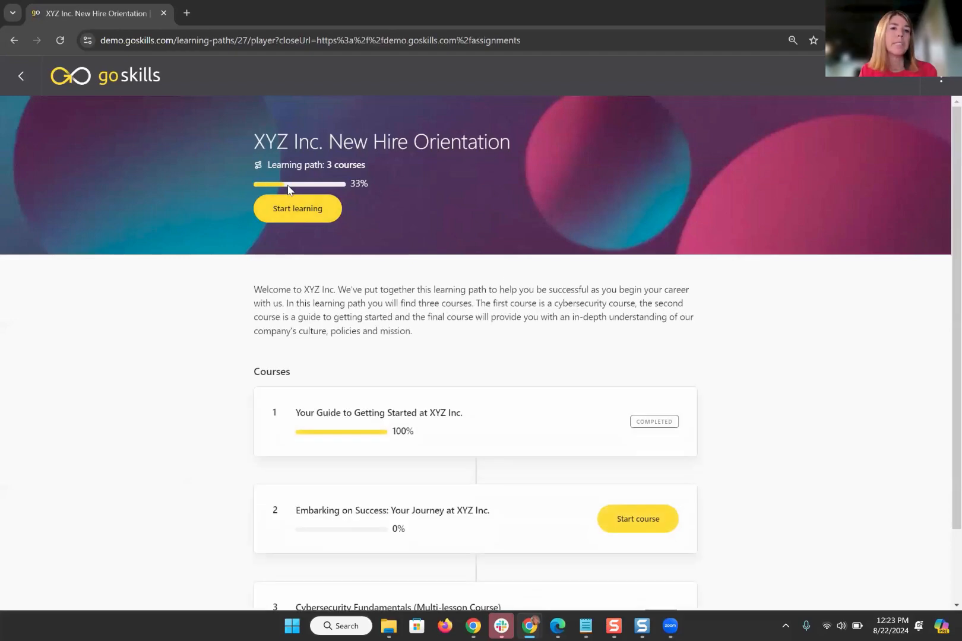
- Leave the learning path and switch from the learner's assignments to the admin dashboard
{"action": "left_click", "coordinate": [23, 83]}
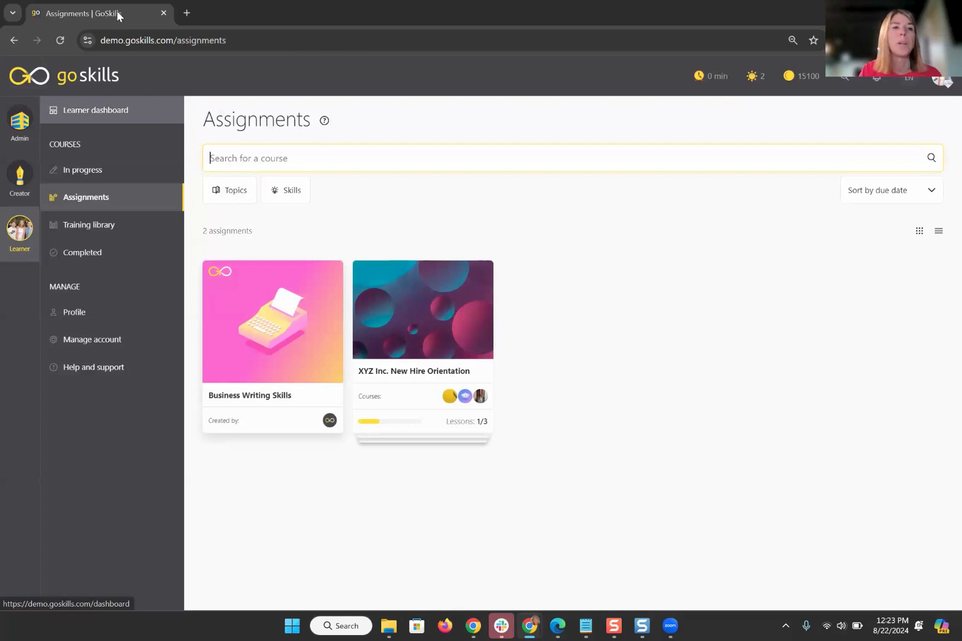
{"action": "left_click", "coordinate": [13, 123]}
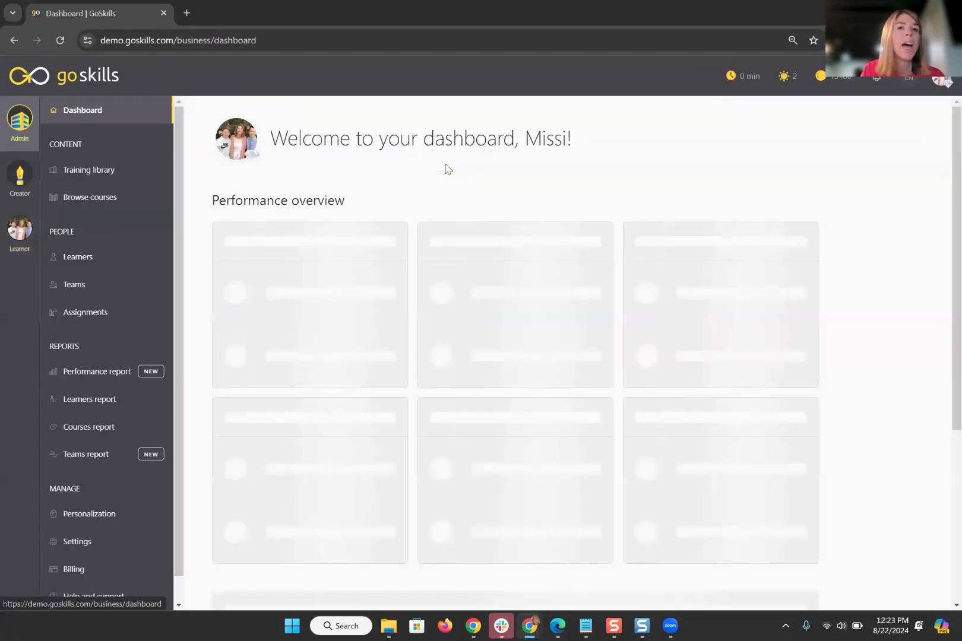